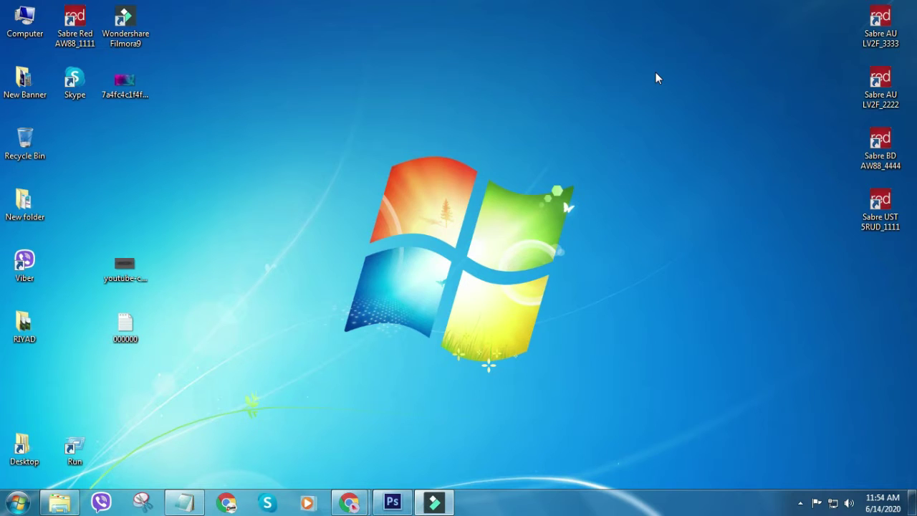
Show the Notepad note 'How to create attractive YouTube Channel Art?', then minimize it.
click(184, 502)
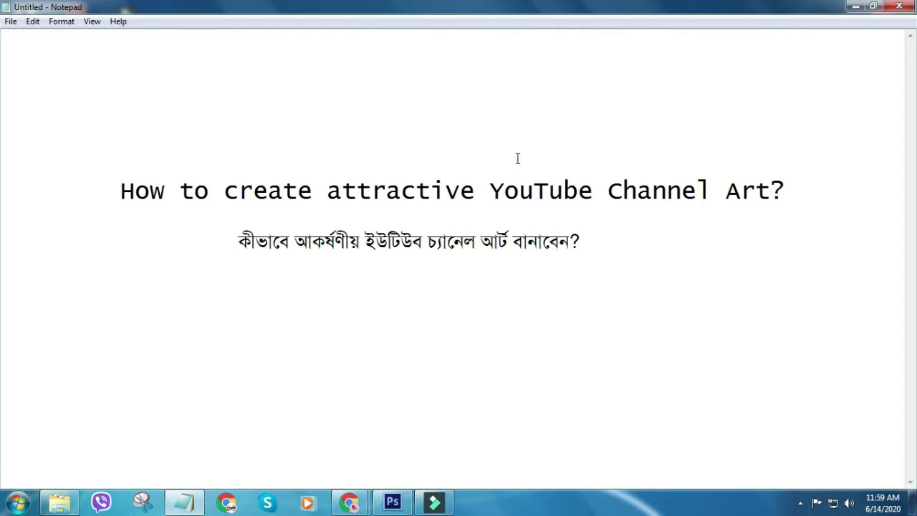
click(855, 9)
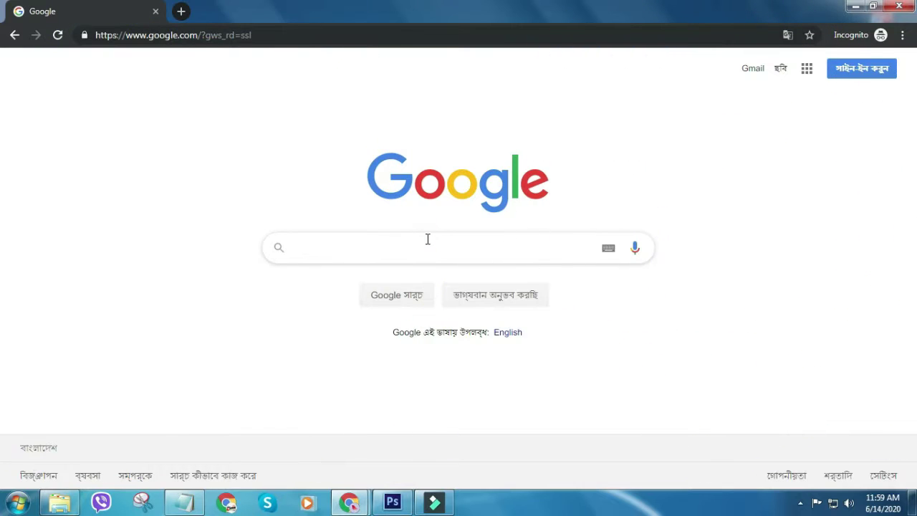
Search Google for 'youtube channel art template' and view the Images results.
text(youtube chan)
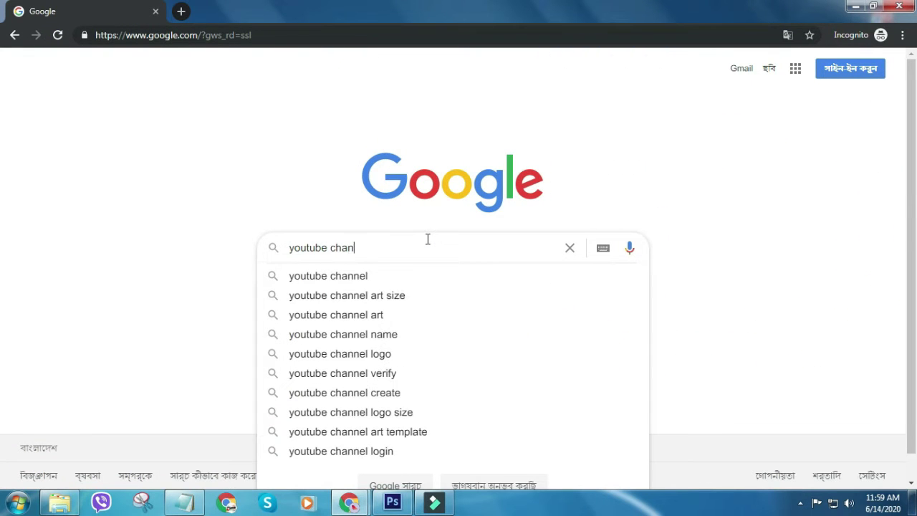
text(ner ar)
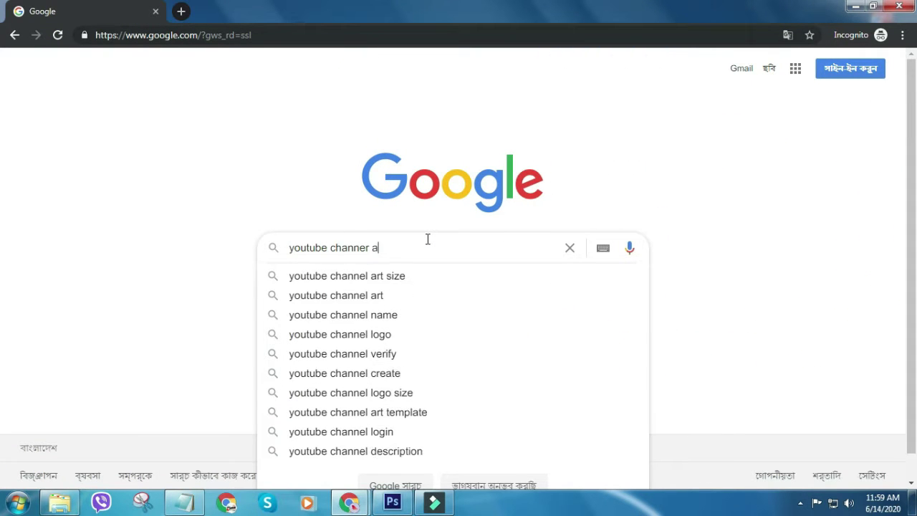
text(t)
key(Down)
key(Down)
key(Down)
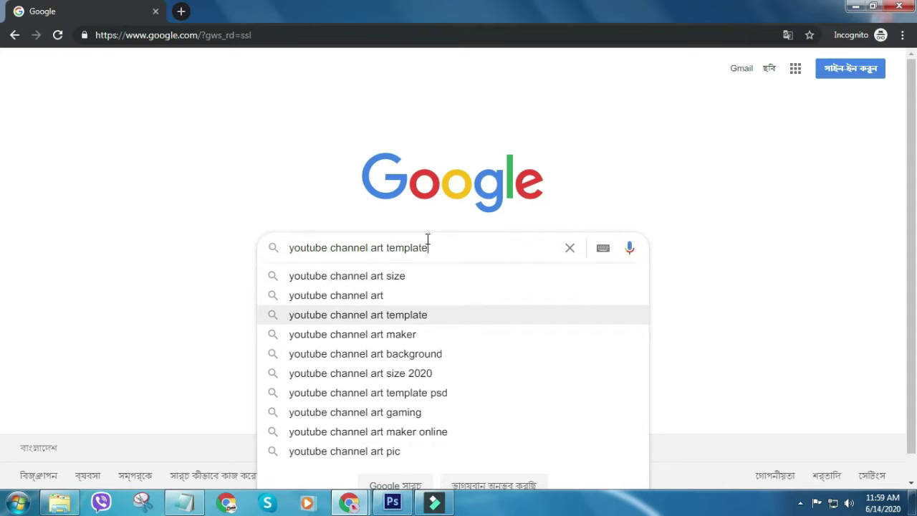
key(Return)
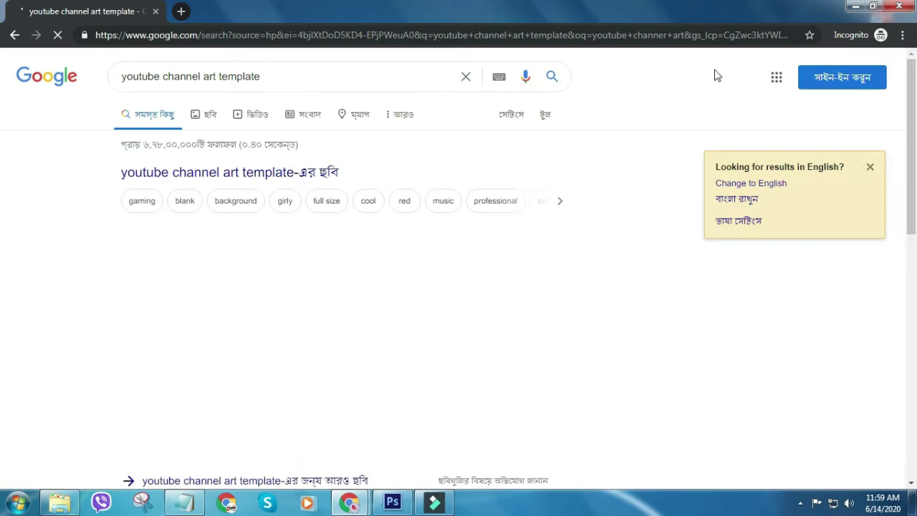
click(212, 114)
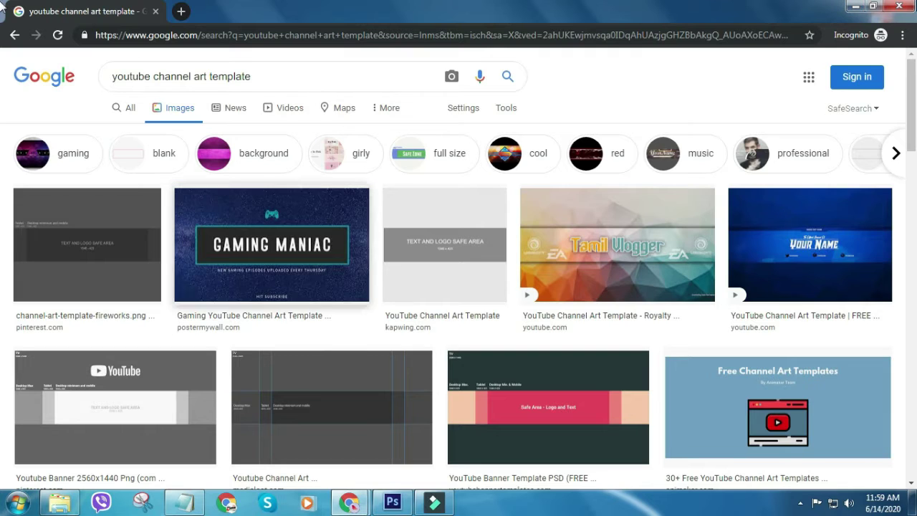
Drag the youtube-channel-art-sizing-template.png file from the desktop into the Photoshop canvas and commit it.
click(852, 7)
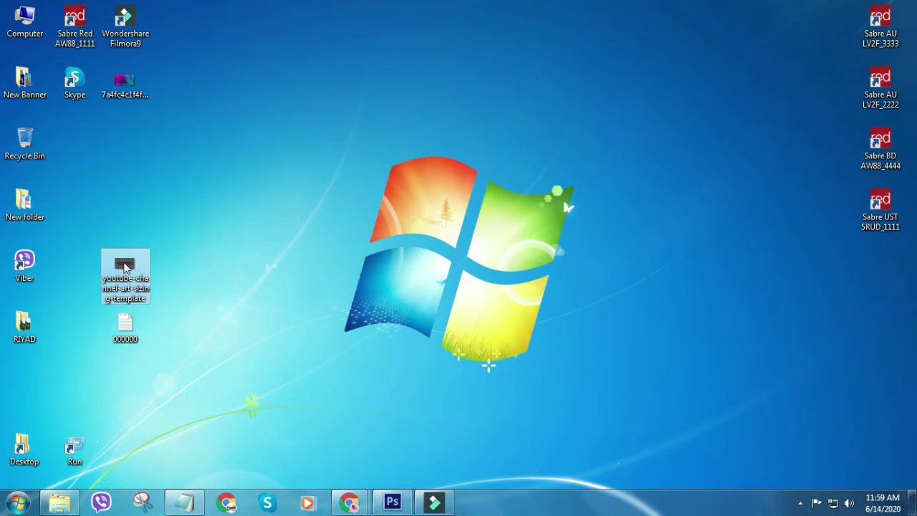
drag(124, 267, 390, 507)
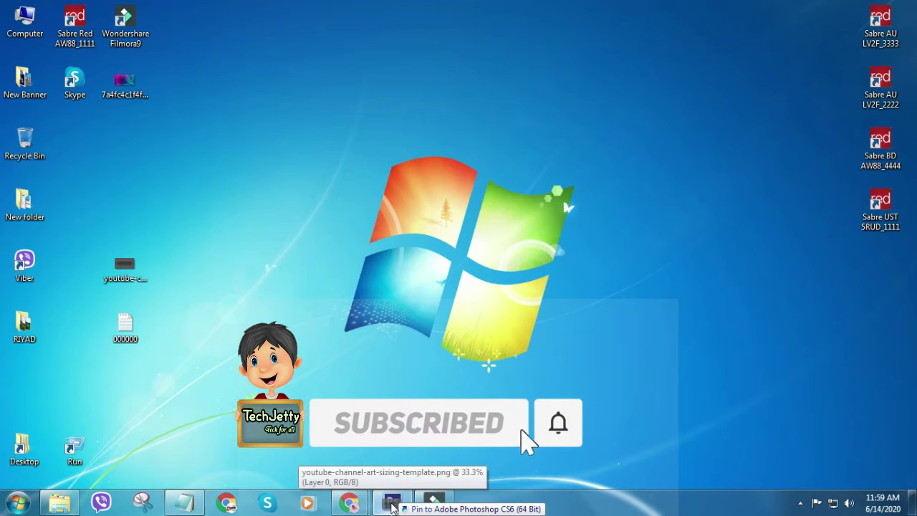
drag(392, 506, 389, 506)
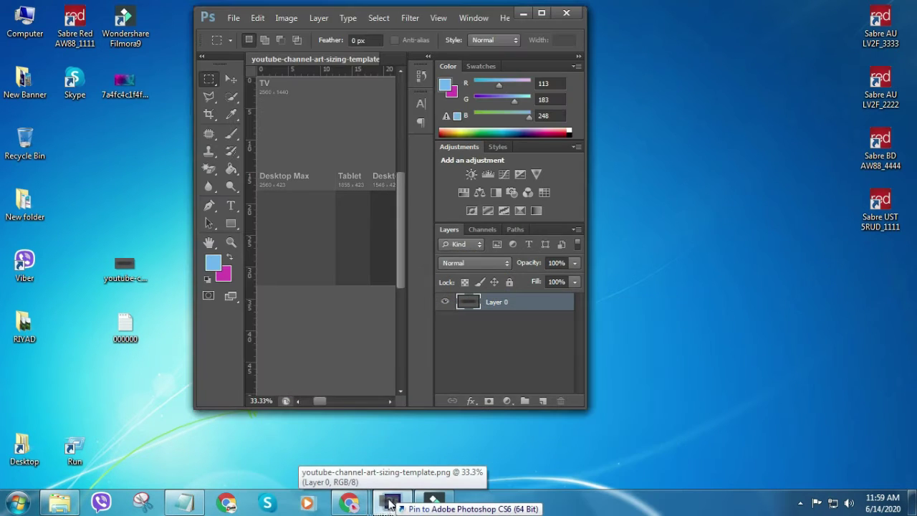
drag(389, 505, 383, 318)
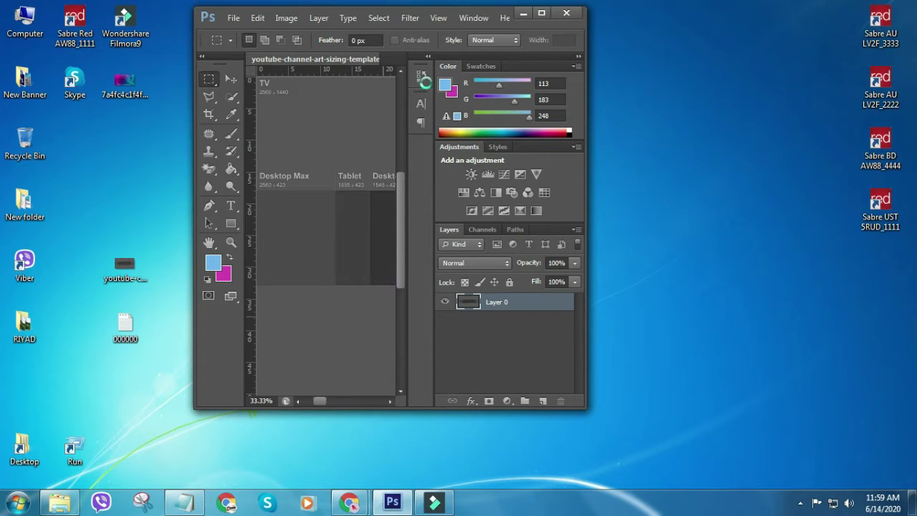
click(542, 13)
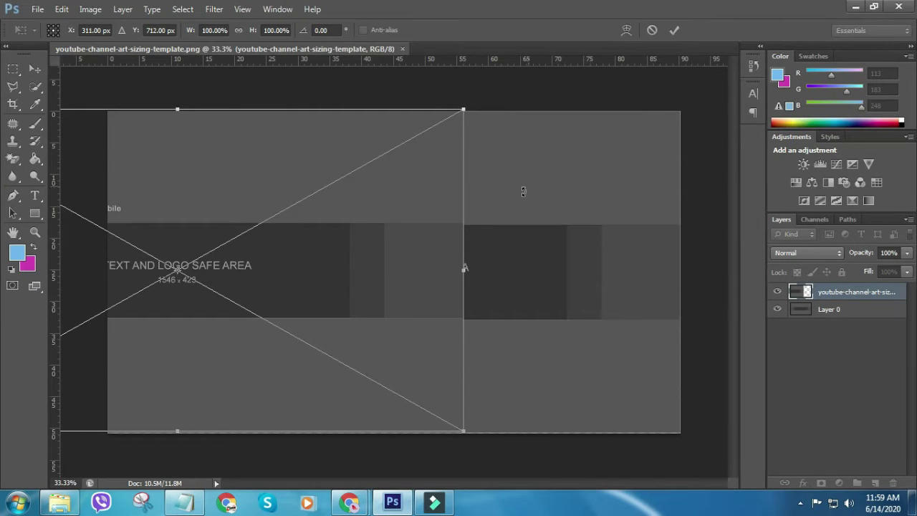
key(Return)
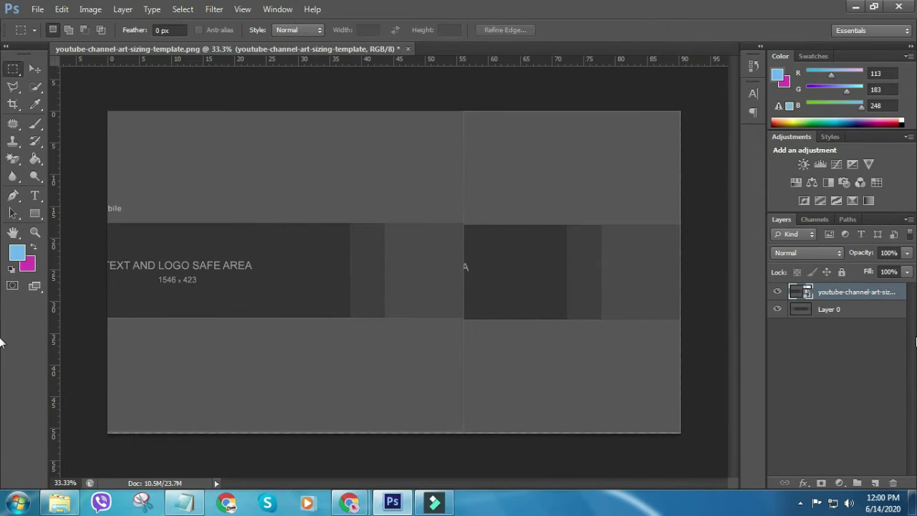
Delete the placed template layer so only Layer 0 remains, and check the View menu.
drag(854, 292, 893, 483)
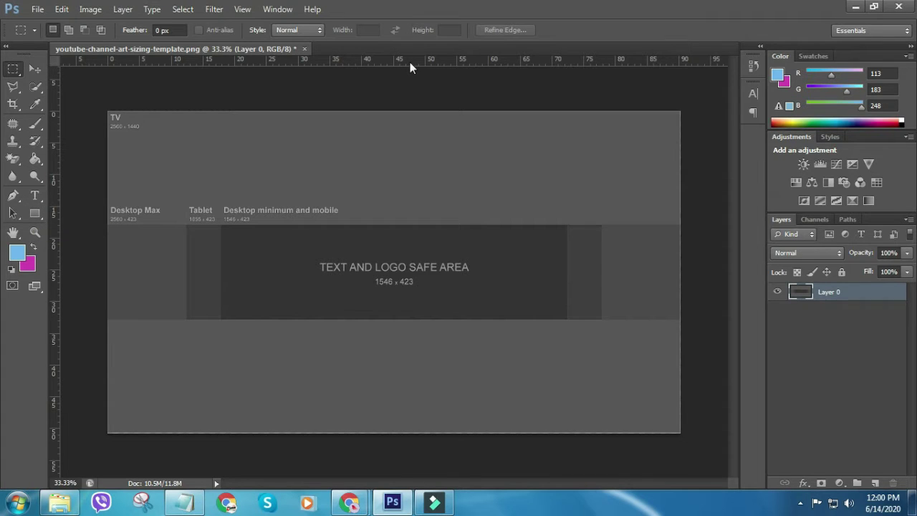
click(242, 10)
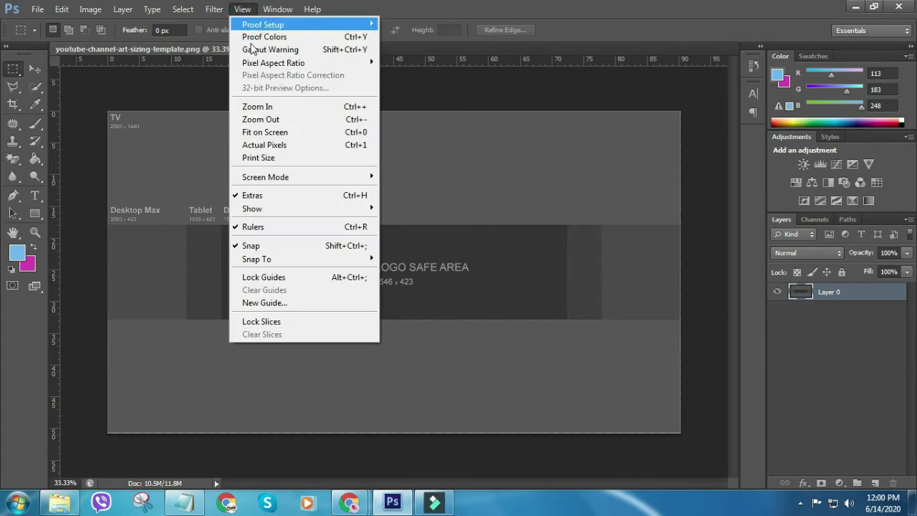
click(498, 14)
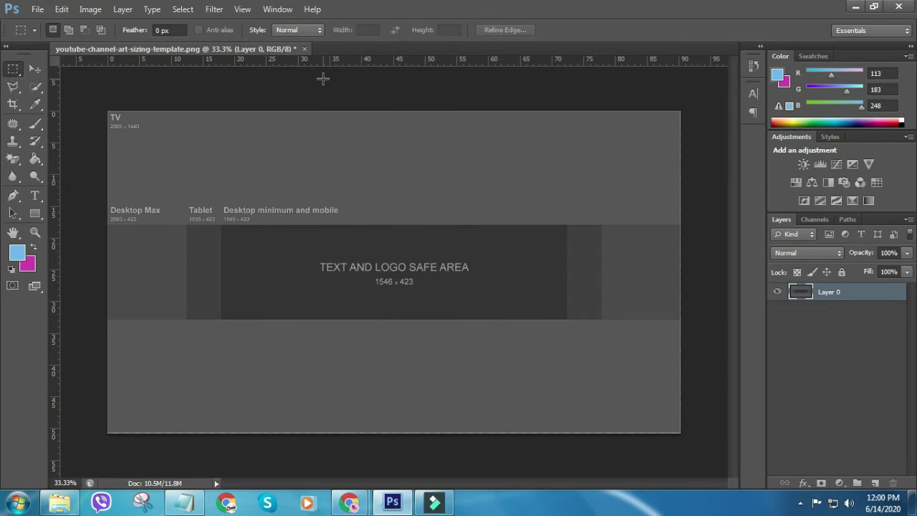
Place horizontal guides at the top and bottom edges of the centre band.
mouse_move(365, 66)
mouse_down()
mouse_move(375, 72)
mouse_move(358, 224)
mouse_up()
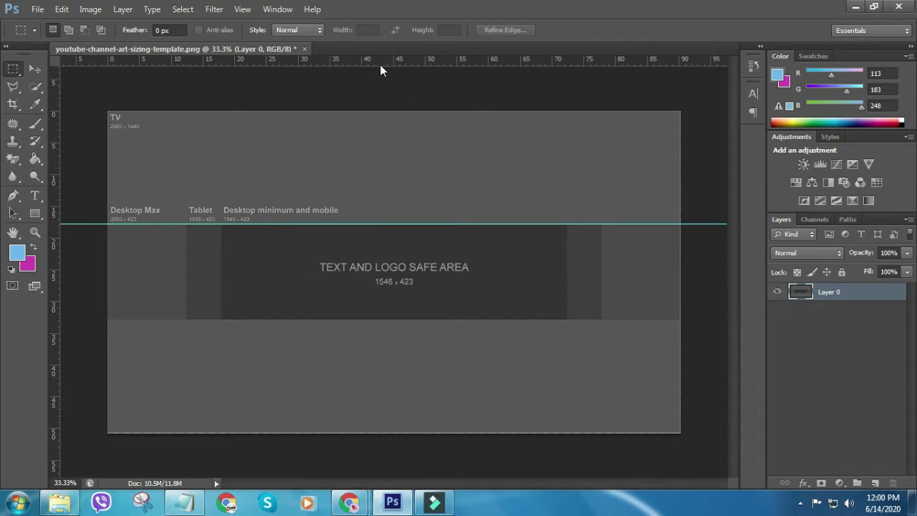
drag(379, 60, 380, 175)
drag(381, 232, 380, 320)
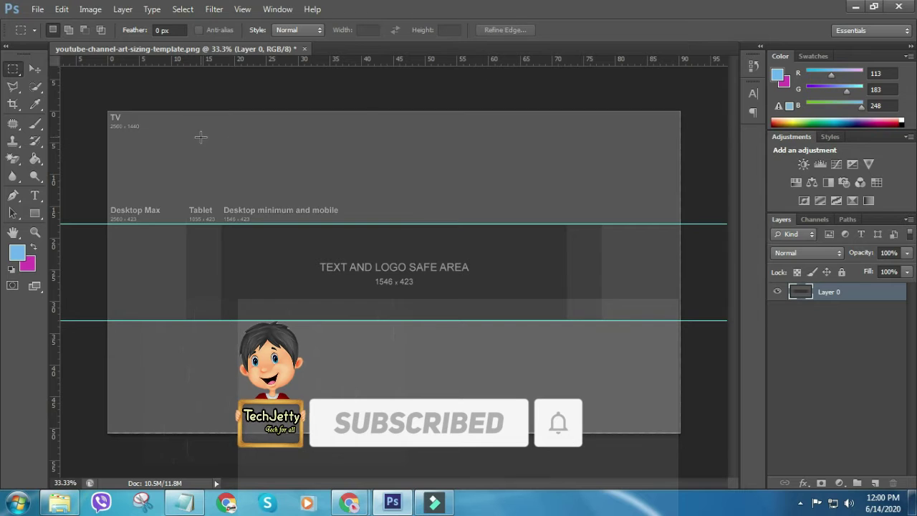
Place vertical guides at the left and right edges of the safe and tablet areas.
drag(59, 206, 219, 214)
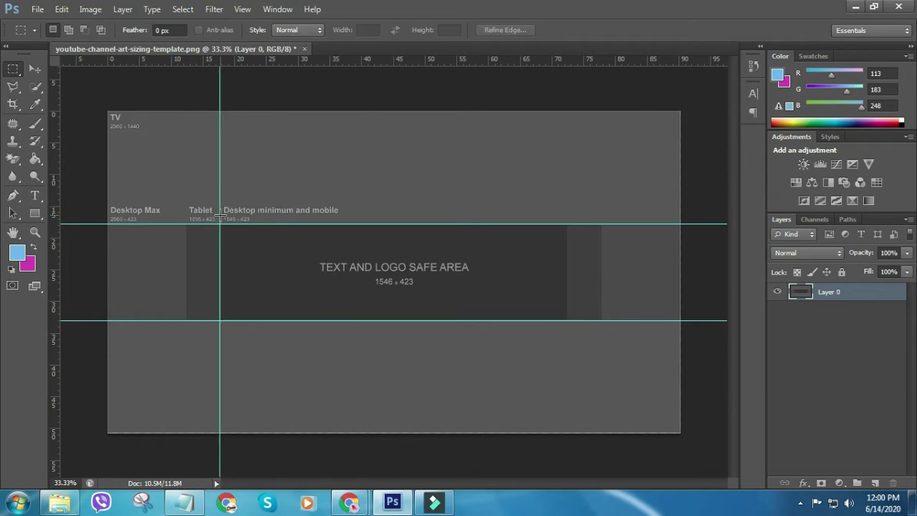
drag(55, 191, 186, 209)
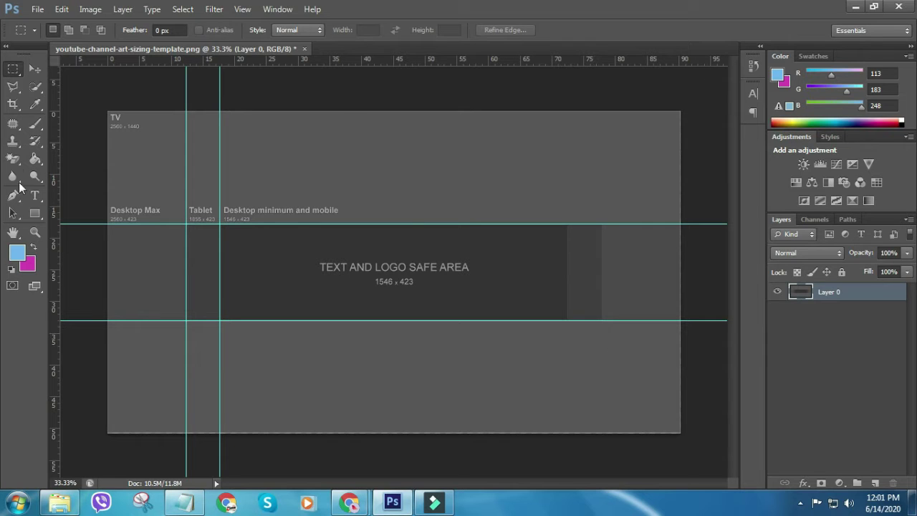
drag(52, 159, 600, 219)
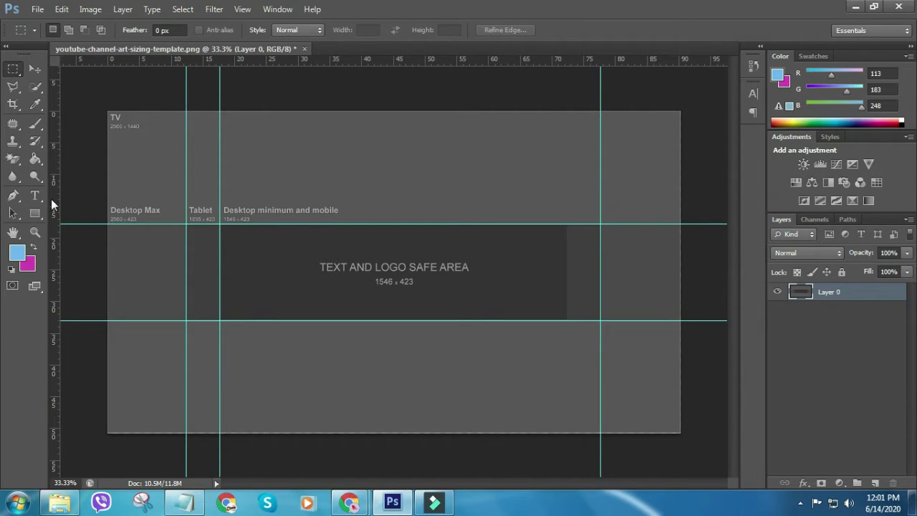
mouse_move(51, 206)
mouse_down()
mouse_move(49, 198)
mouse_move(307, 213)
mouse_move(567, 259)
mouse_up()
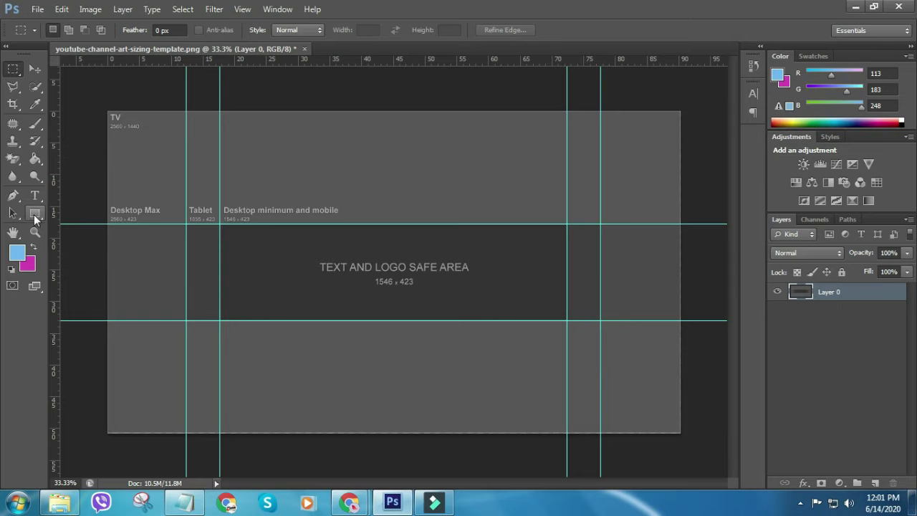
Try a Rectangle tool shape over the top band, then undo the blue rectangle.
click(34, 215)
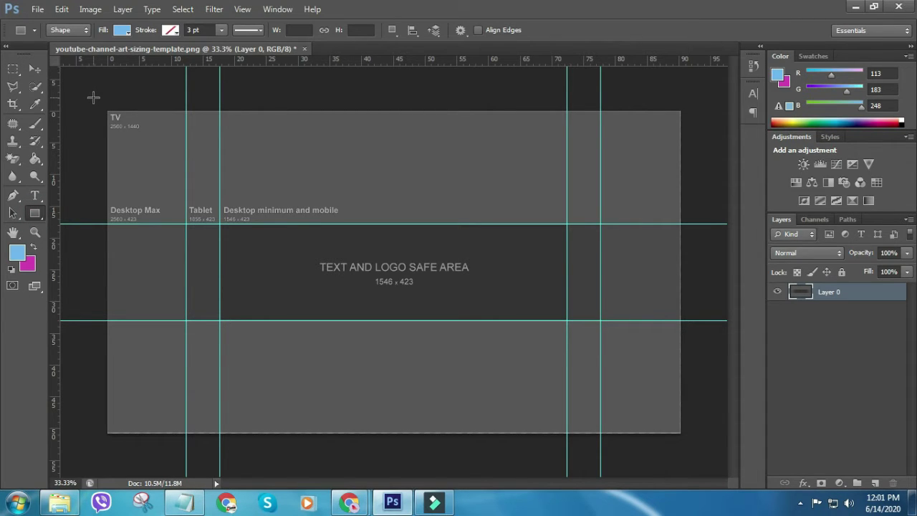
drag(93, 97, 705, 221)
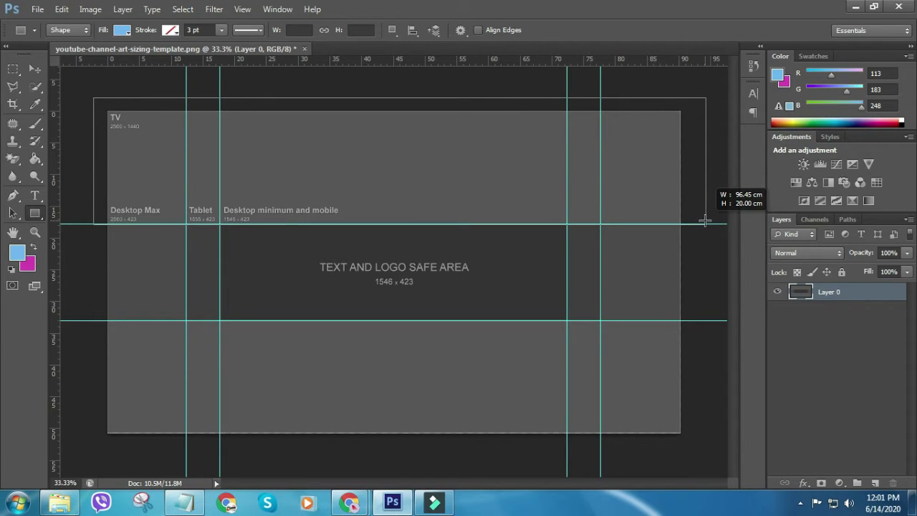
drag(705, 221, 703, 220)
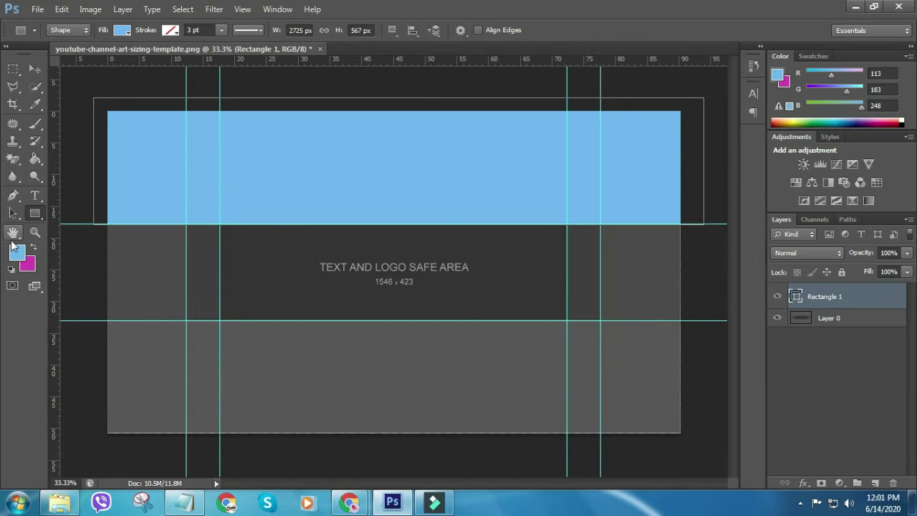
key(ctrl+z)
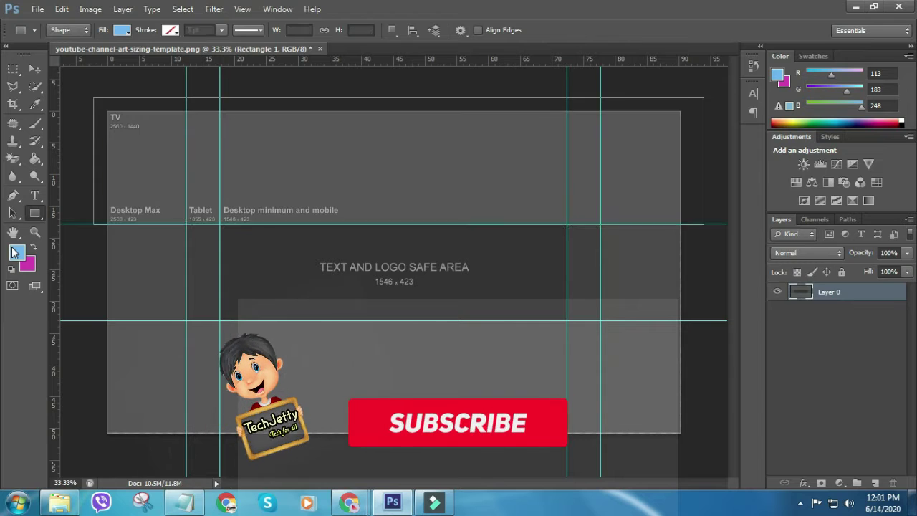
Set the foreground colour to black and draw rectangles over the top and bottom bands.
click(16, 253)
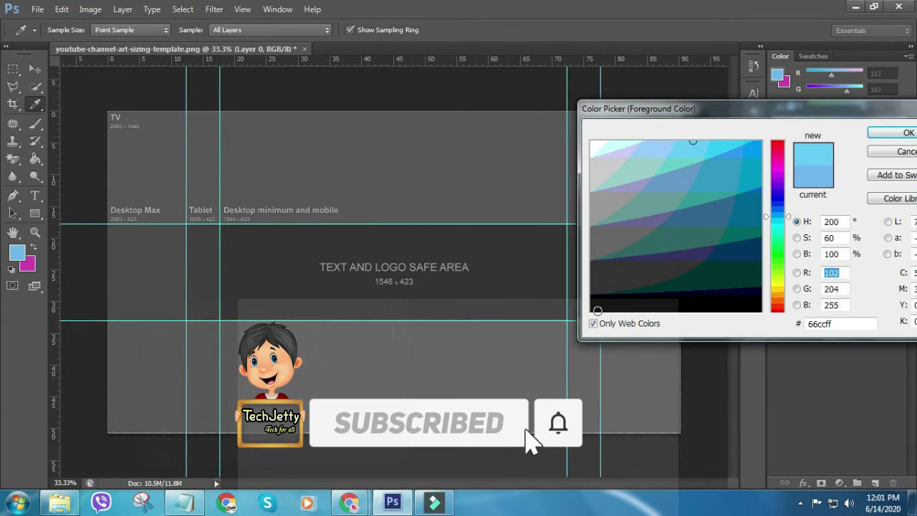
click(593, 310)
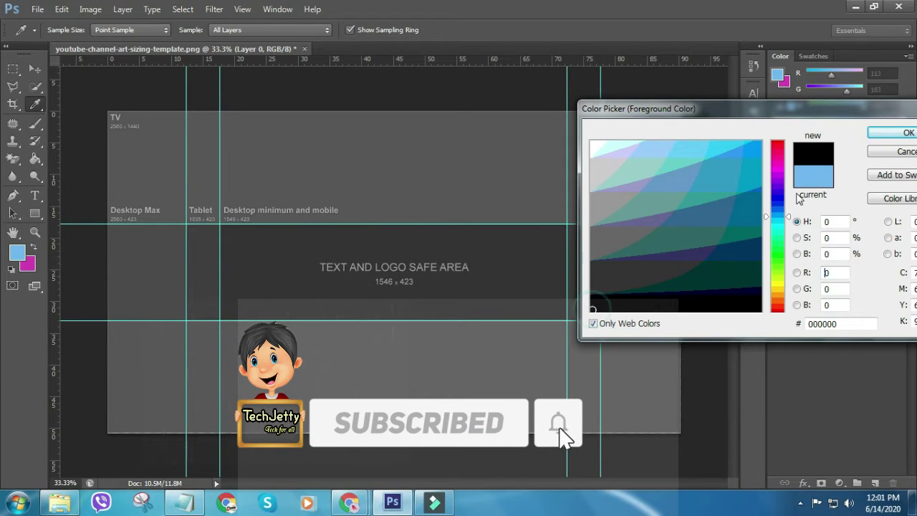
click(880, 132)
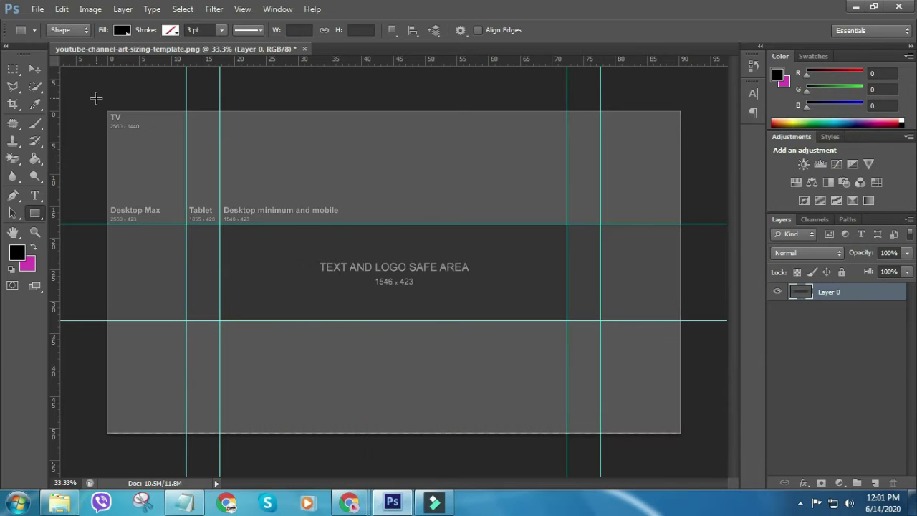
drag(96, 99, 696, 223)
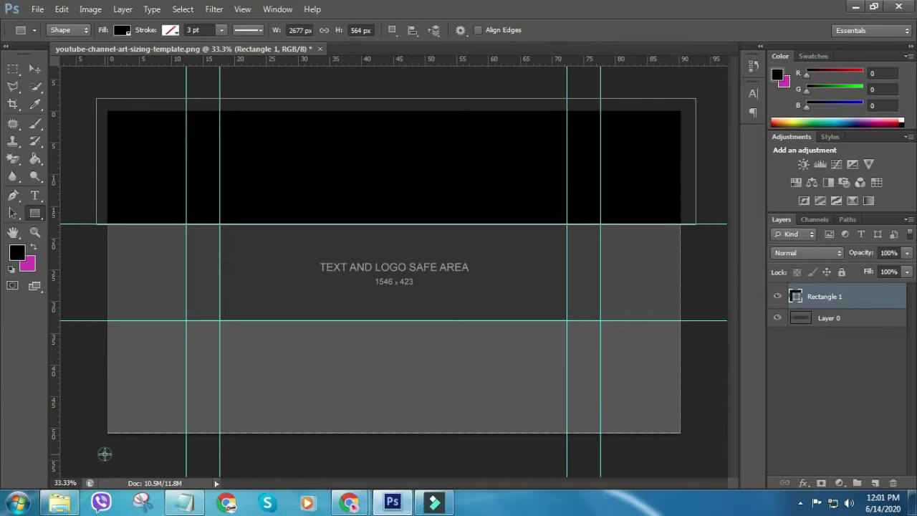
mouse_move(105, 453)
mouse_down()
mouse_move(518, 333)
mouse_move(690, 324)
mouse_move(683, 320)
mouse_up()
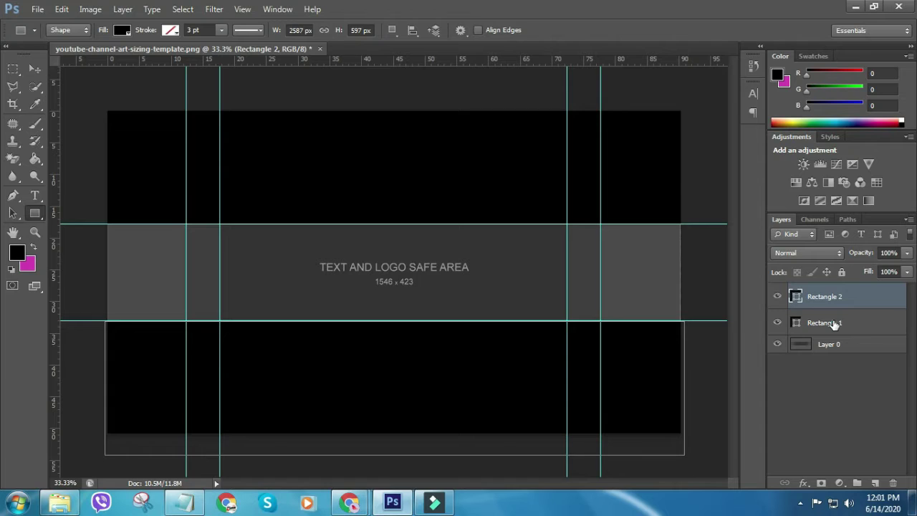
Draw a third rectangle over the centre strip and fill it with #cccccc grey.
click(833, 324)
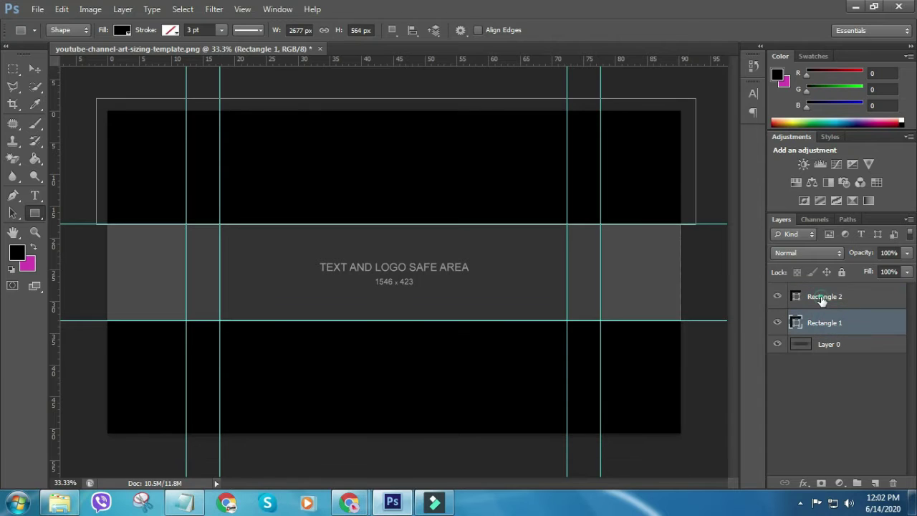
click(821, 300)
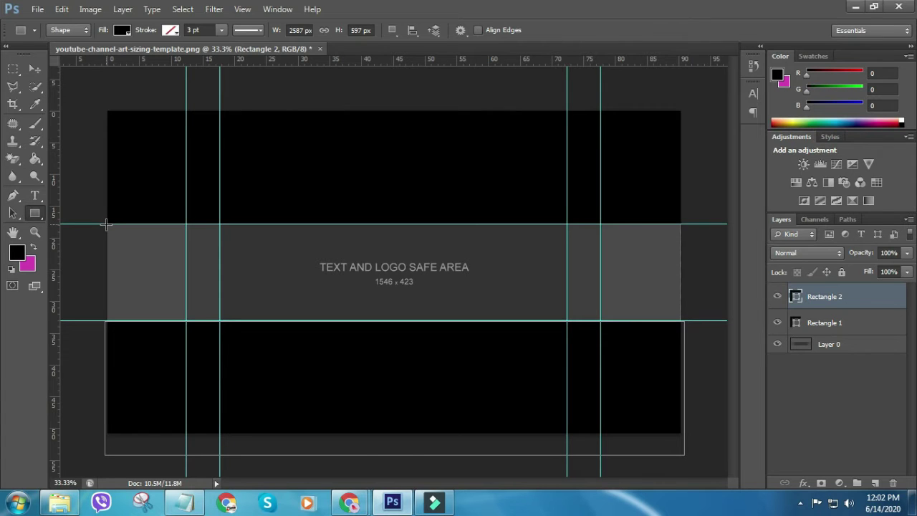
mouse_move(107, 224)
mouse_down()
mouse_move(655, 307)
mouse_move(680, 320)
mouse_up()
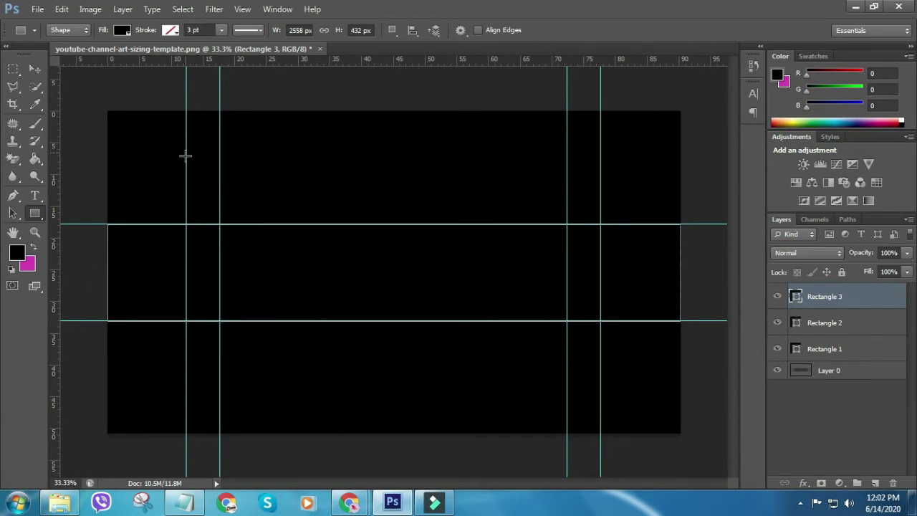
click(27, 265)
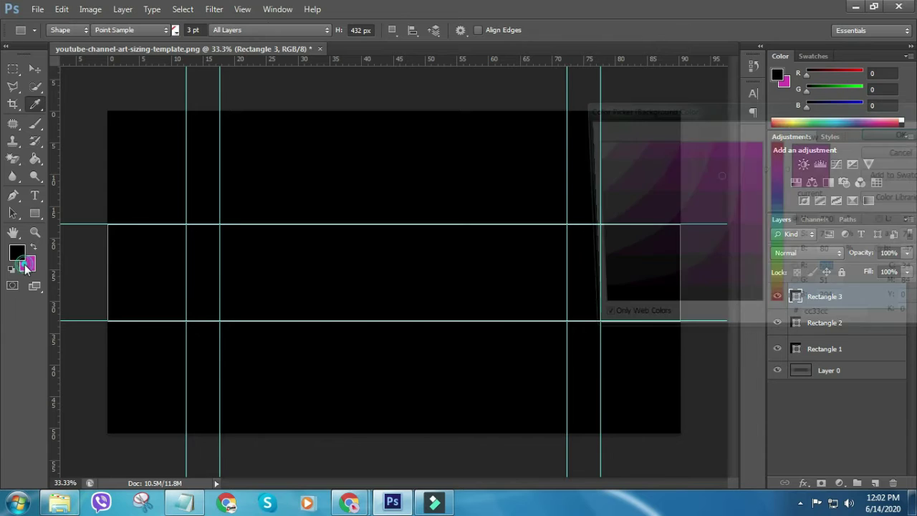
drag(641, 224, 594, 193)
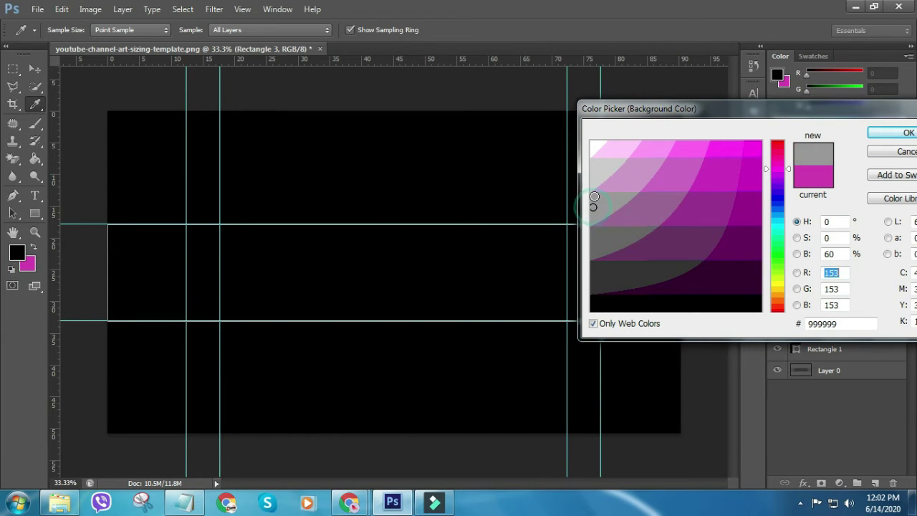
click(594, 185)
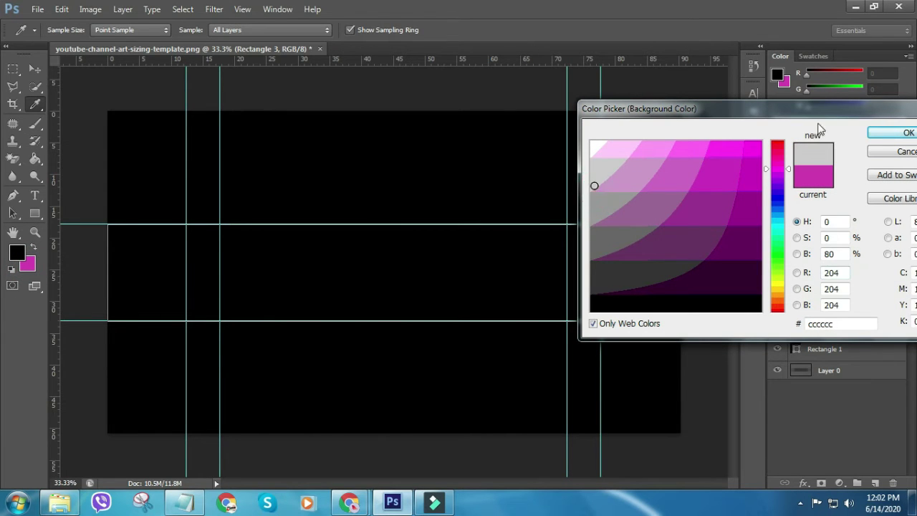
click(886, 133)
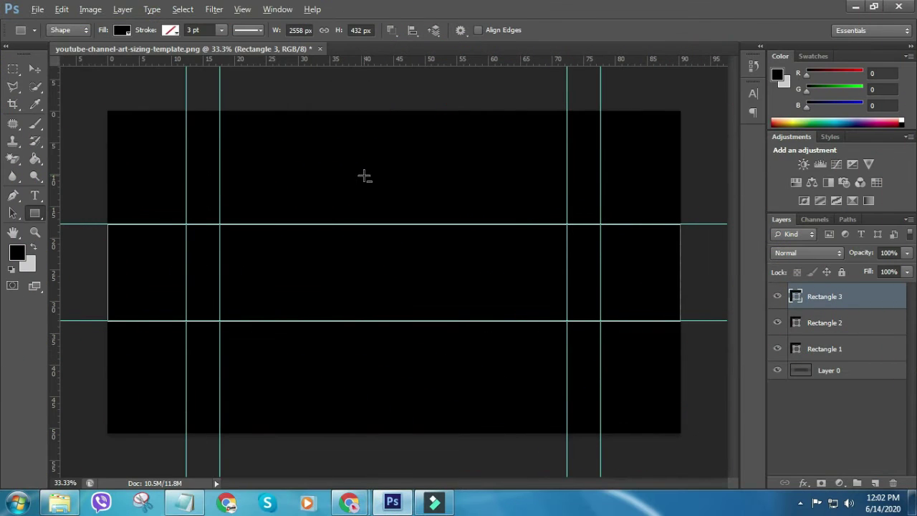
key(ctrl+BackSpace)
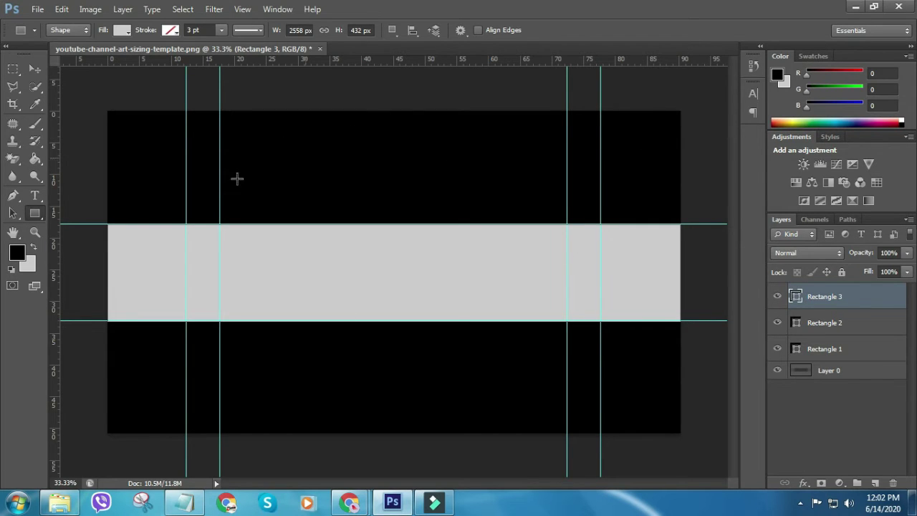
Create a new empty layer, then pause the screen recorder from the system tray.
click(876, 482)
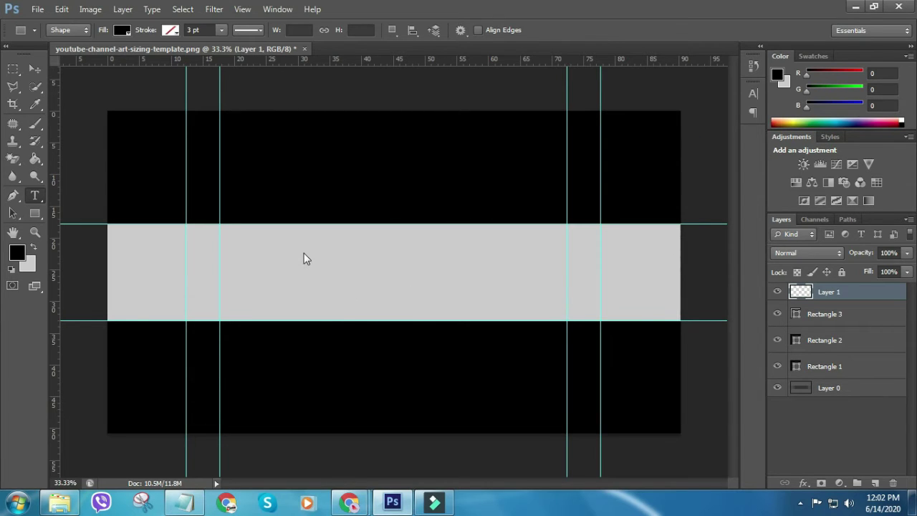
click(801, 504)
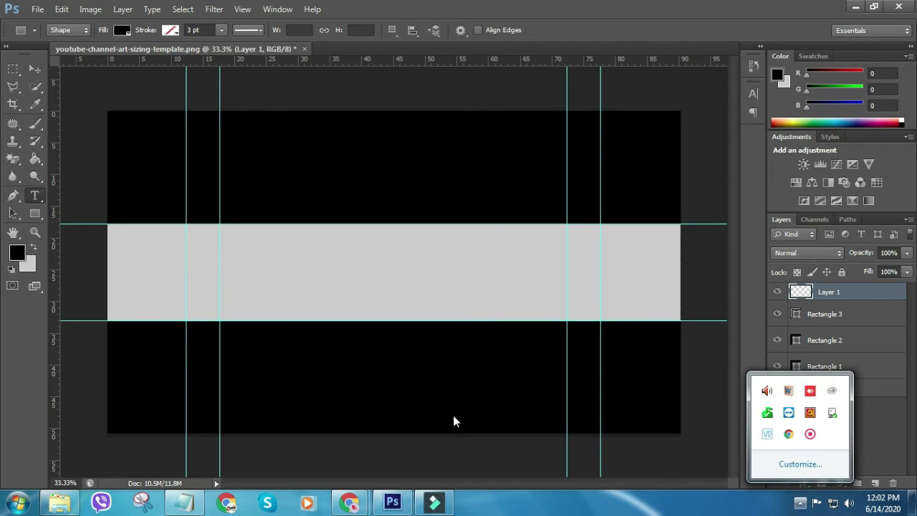
click(335, 283)
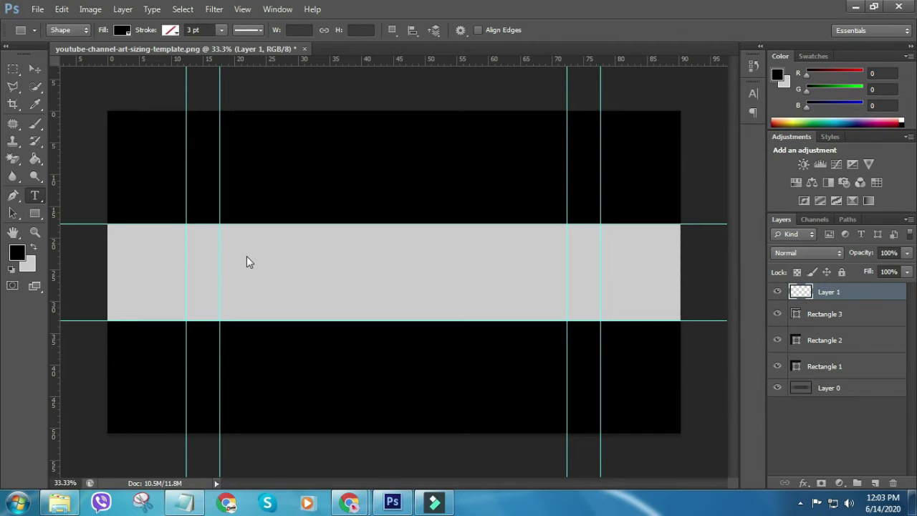
click(801, 503)
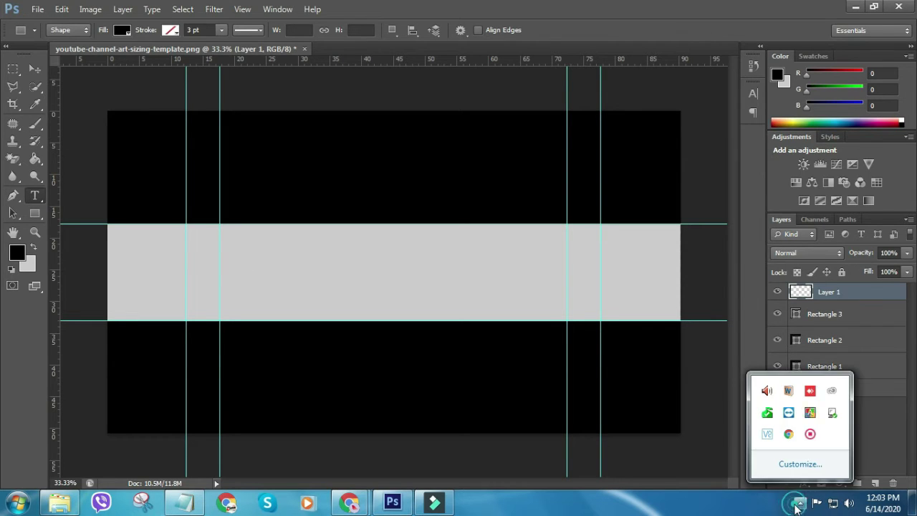
click(810, 434)
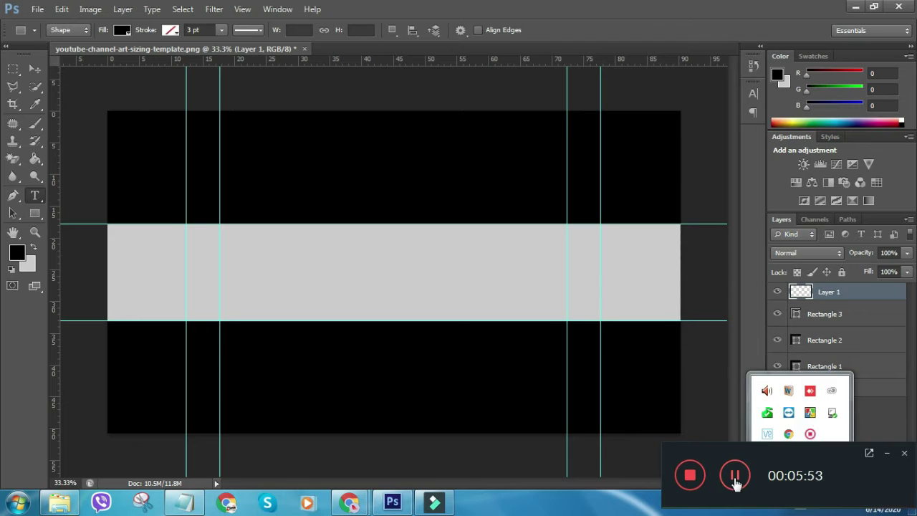
click(736, 476)
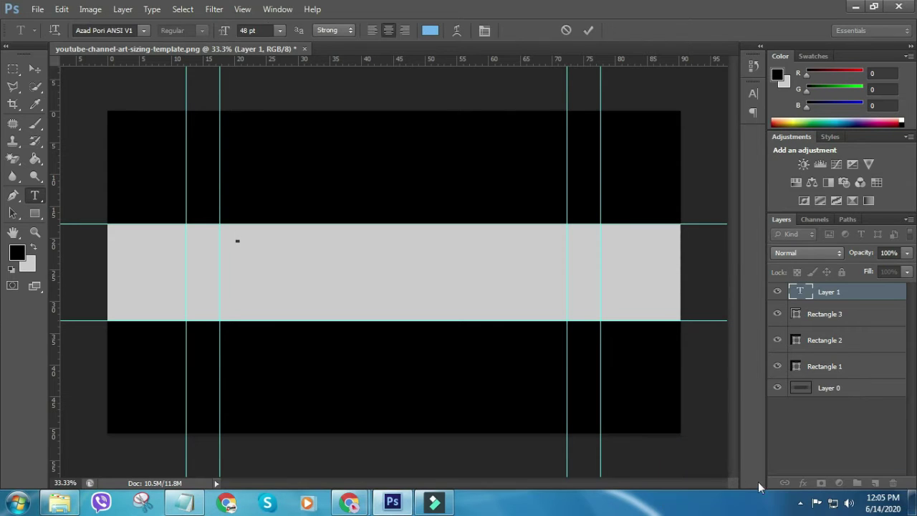
Set the type size to 50 pt.
click(279, 31)
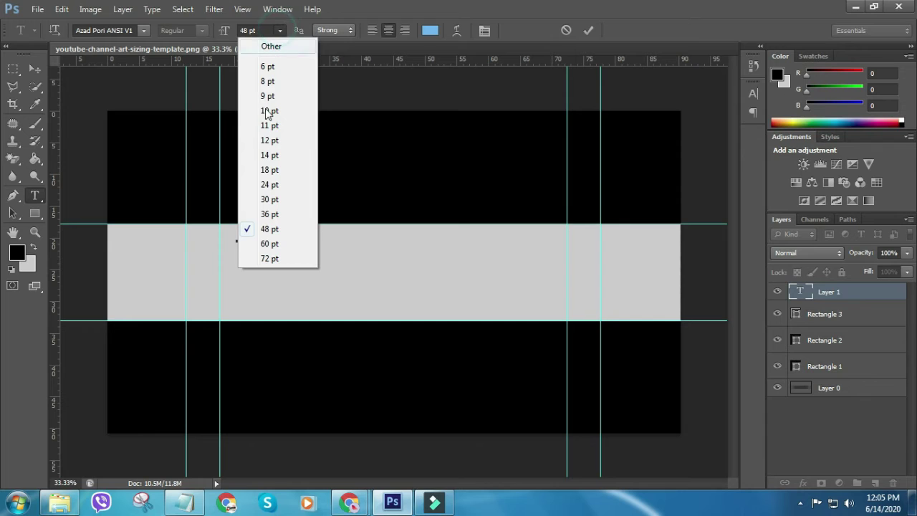
click(262, 228)
click(246, 29)
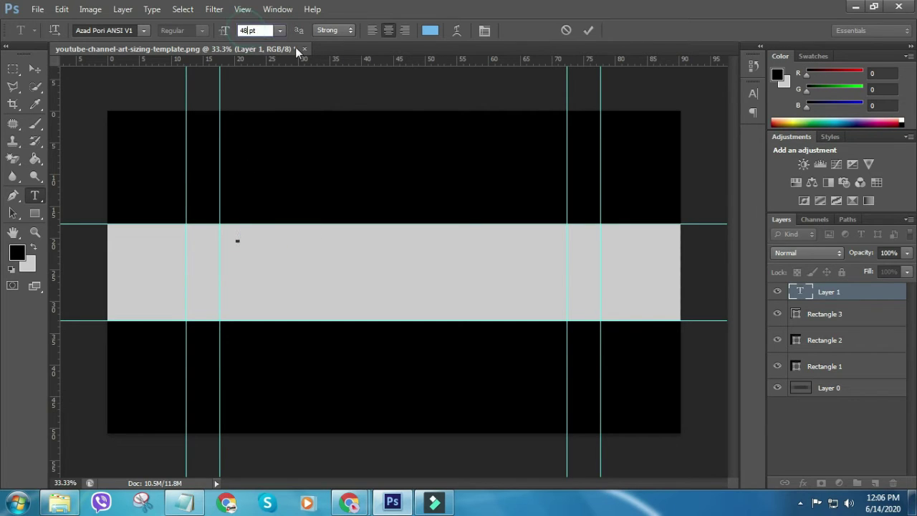
text(50)
key(Return)
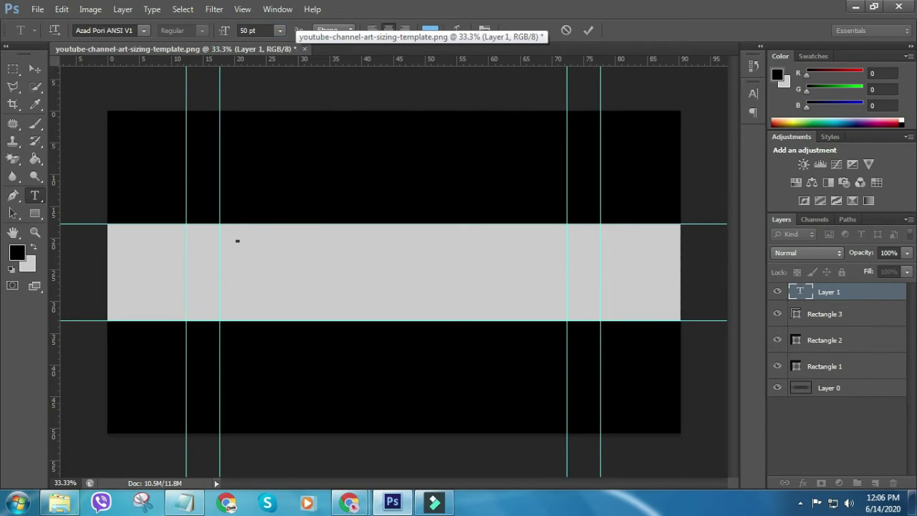
Switch the font to Disko, type 'MY CHANNEL' on the grey strip, and commit it.
click(145, 30)
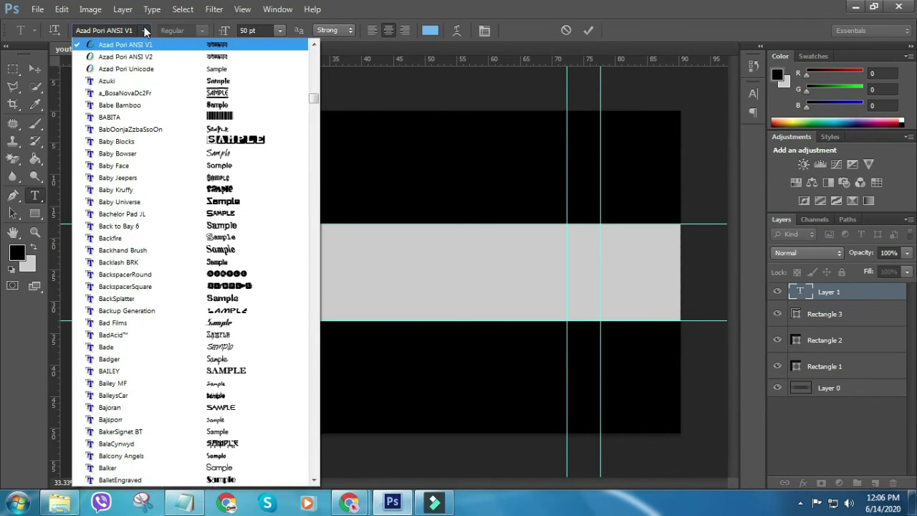
click(124, 30)
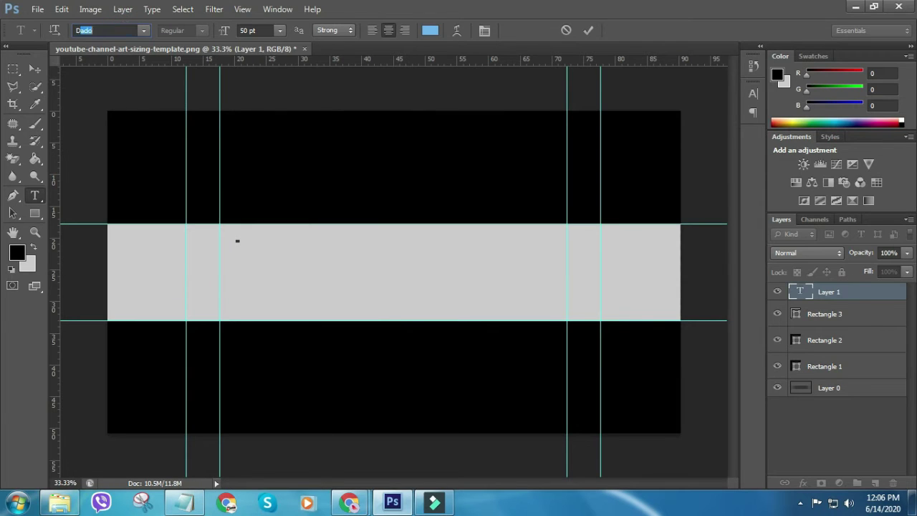
text(Dis)
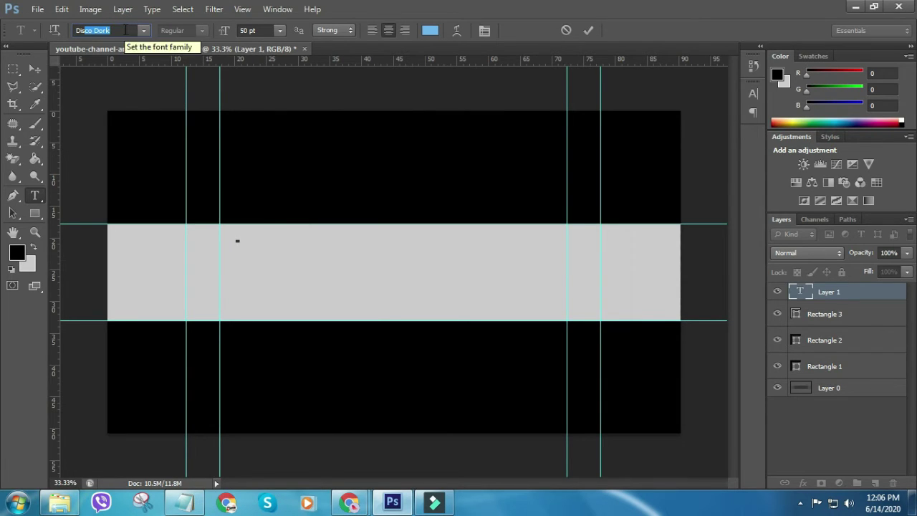
text(ko)
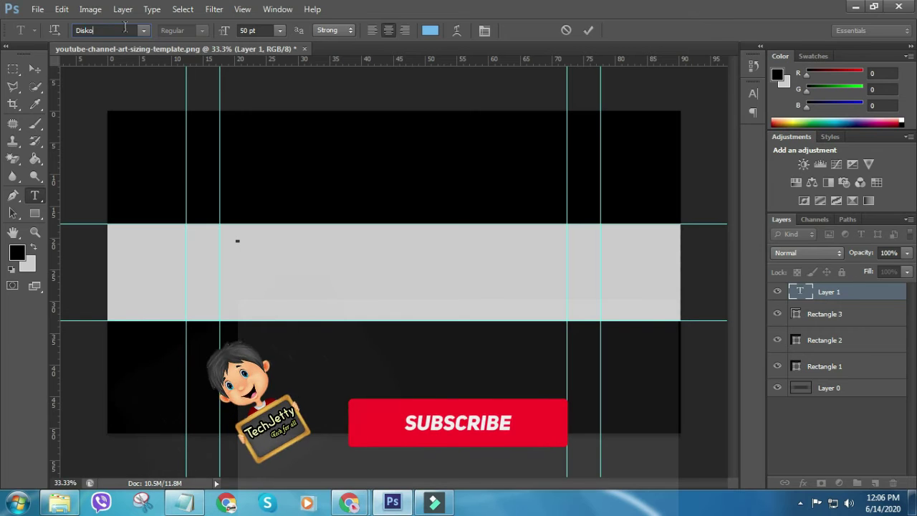
key(Return)
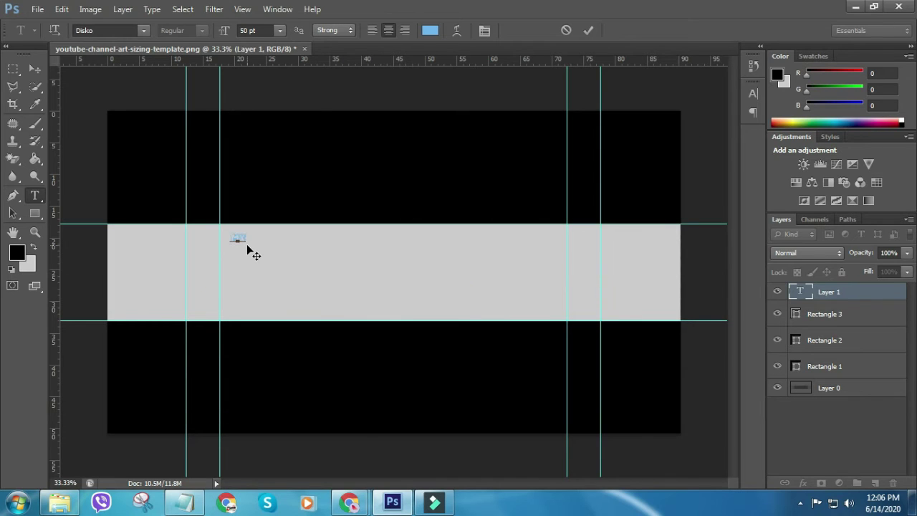
text( CHA)
text(NNEL)
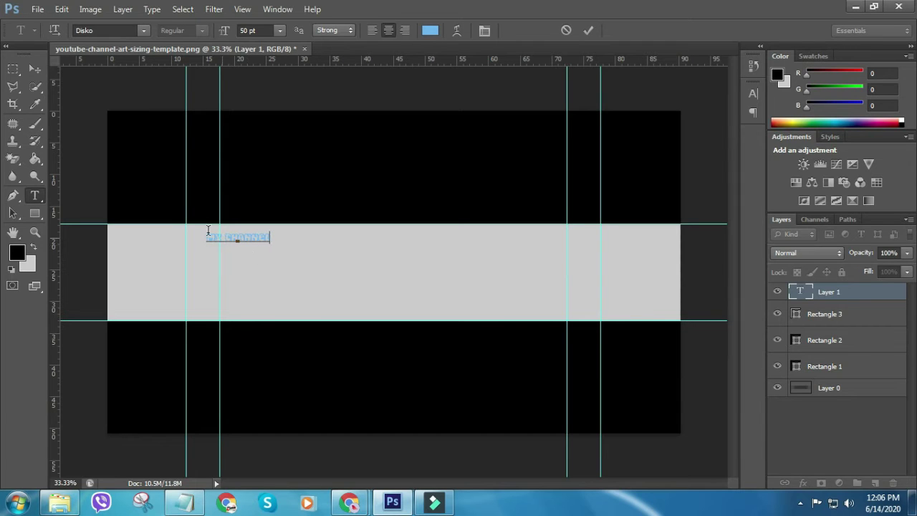
click(33, 68)
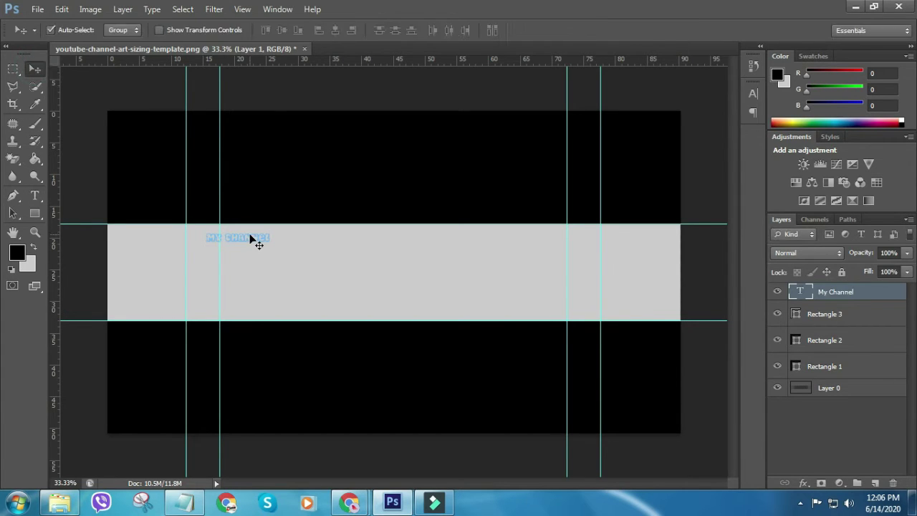
Move the My Channel text to the centre of the grey strip.
drag(251, 240, 394, 261)
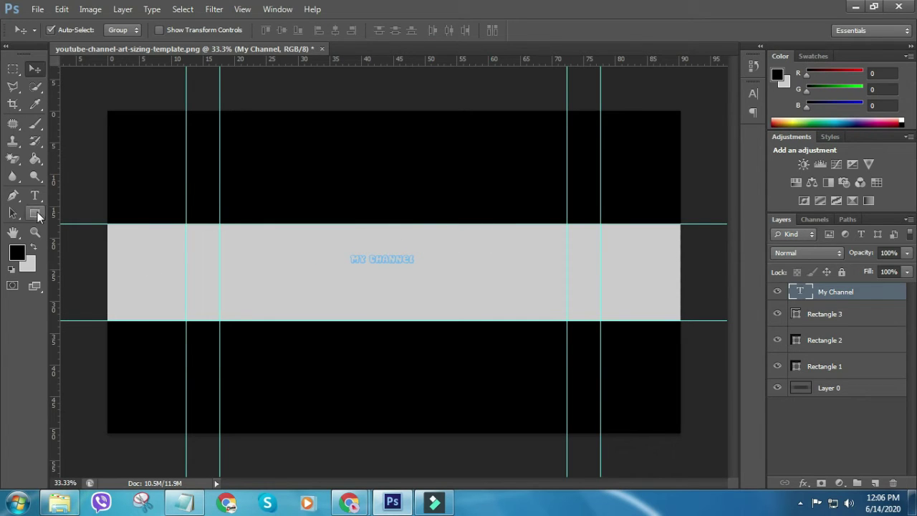
click(34, 195)
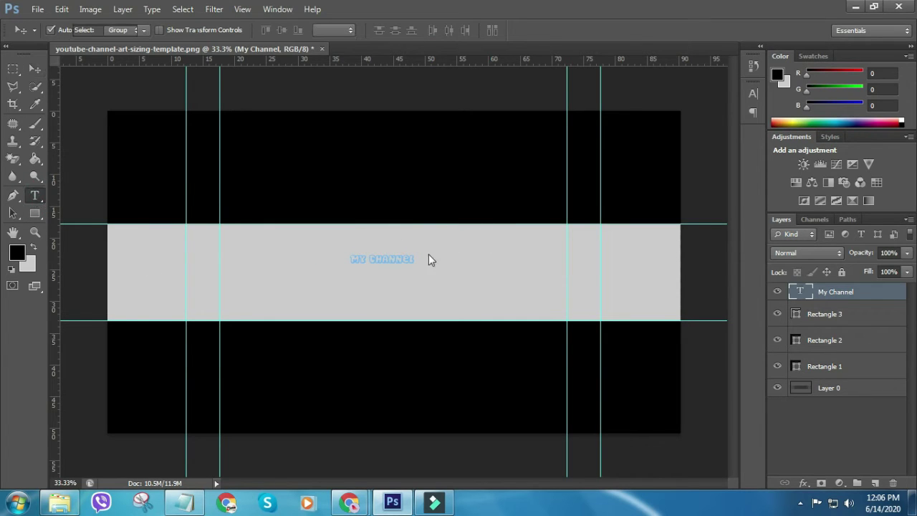
click(353, 258)
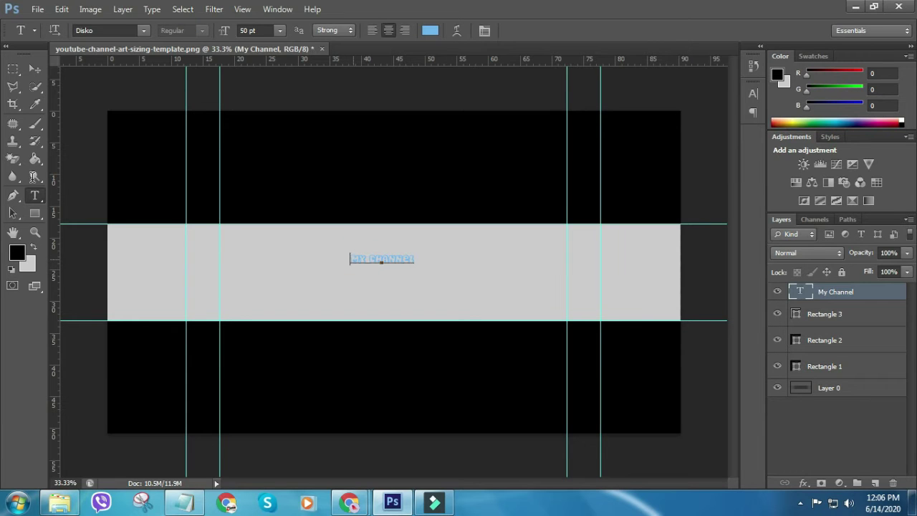
click(35, 68)
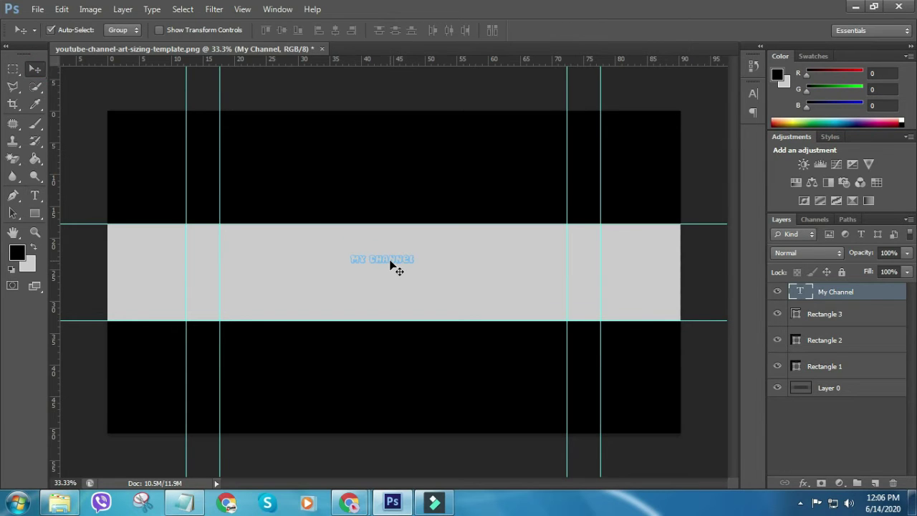
Scale the text up to fill the strip's height and lower it slightly to centre.
key(ctrl+t)
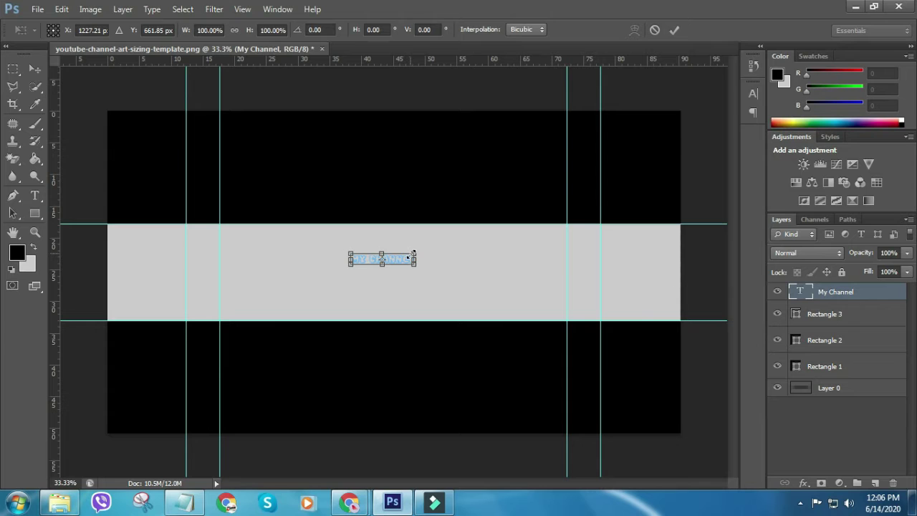
drag(414, 254, 482, 229)
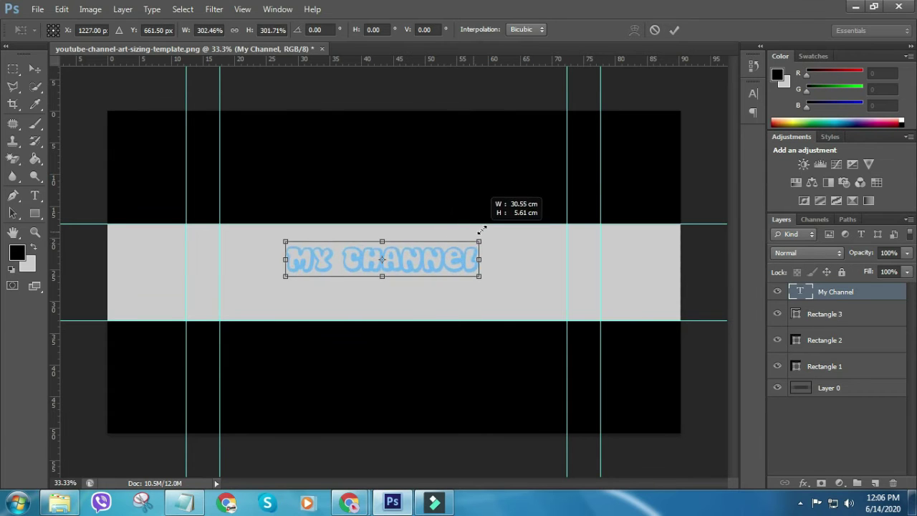
drag(482, 229, 511, 224)
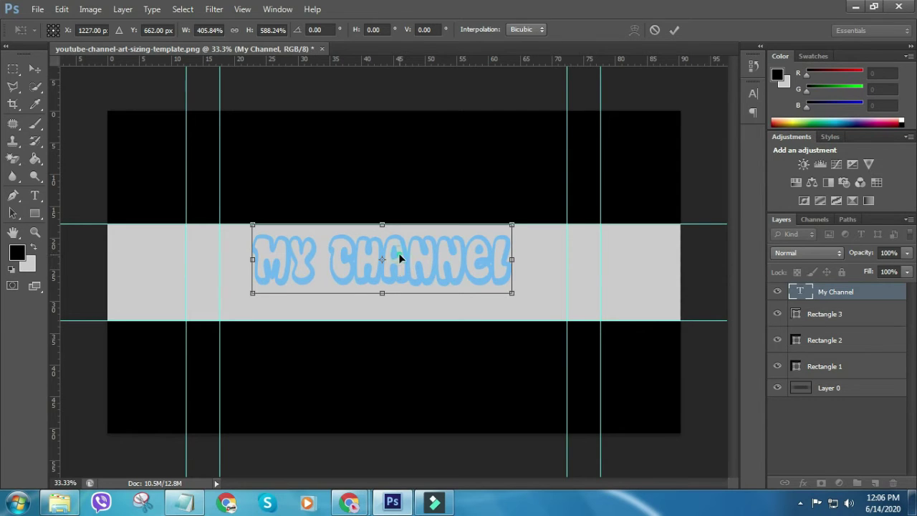
drag(399, 253, 399, 258)
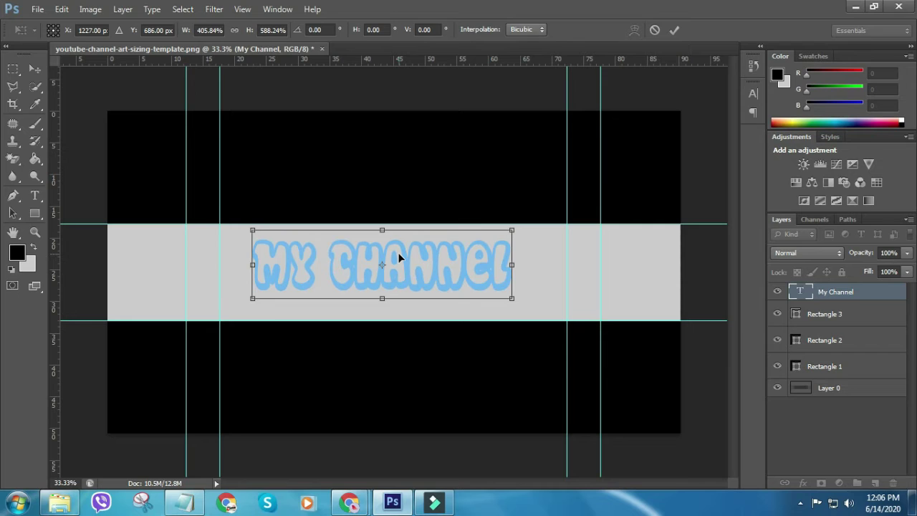
drag(401, 255, 401, 259)
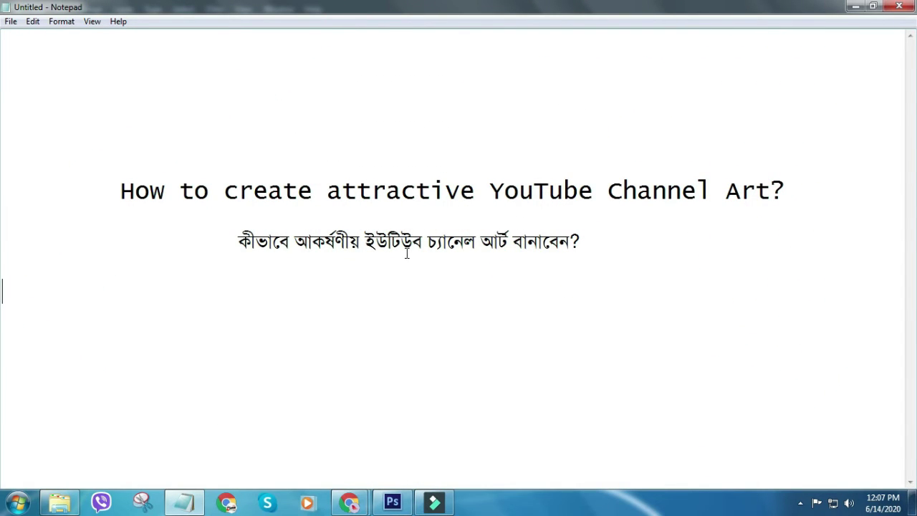
Type the tip 'To use transform for big size or use ctrl+T' below the two headings.
click(385, 294)
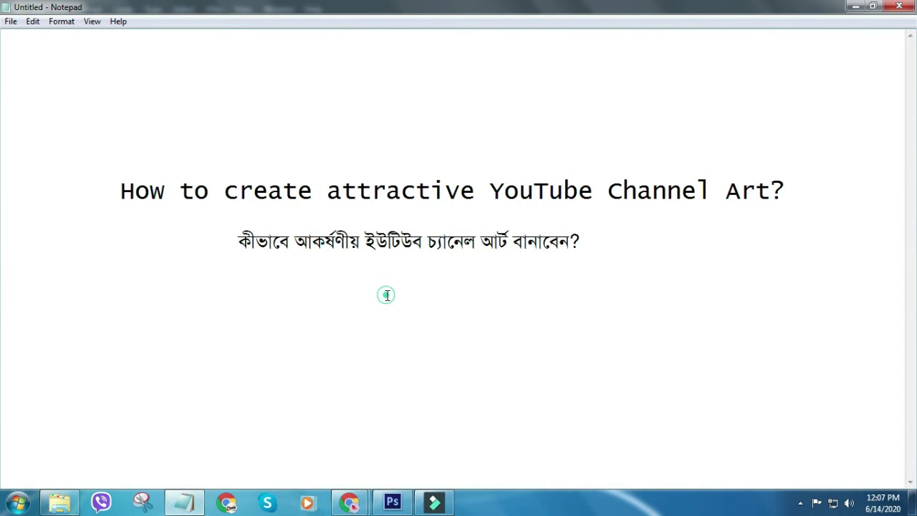
click(601, 237)
text(T)
text(o b)
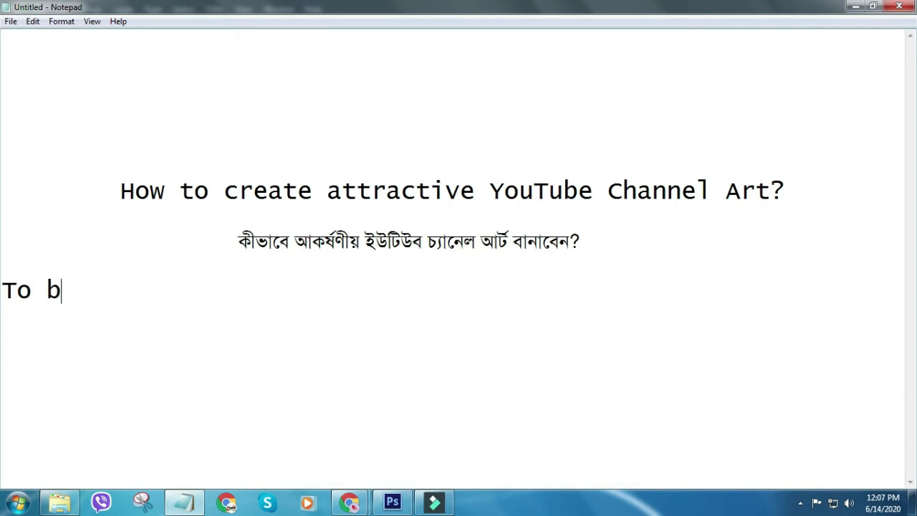
text(ui)
key(BackSpace)
key(BackSpace)
key(BackSpace)
text(u)
text(se)
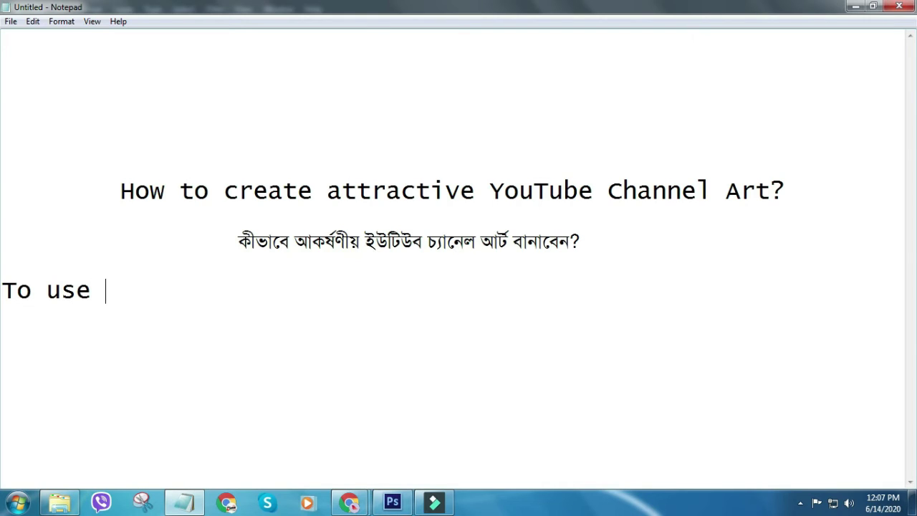
text( trans)
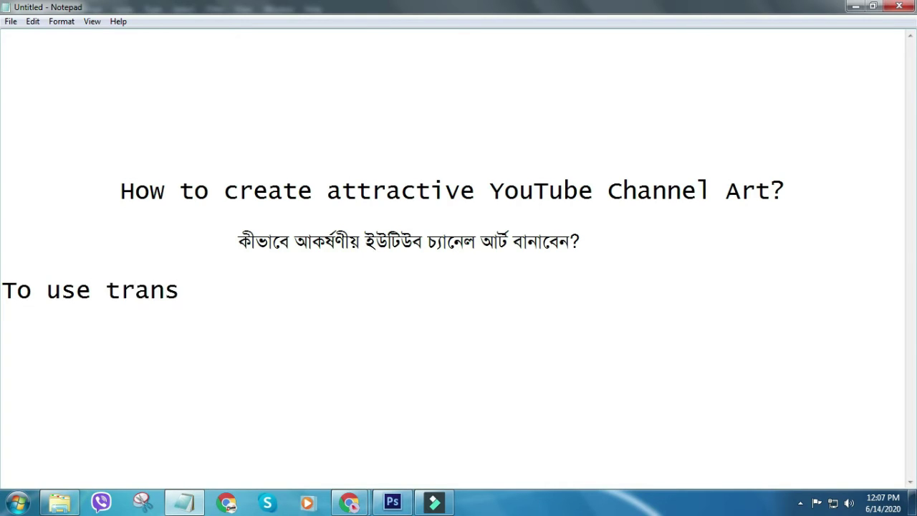
text(form for)
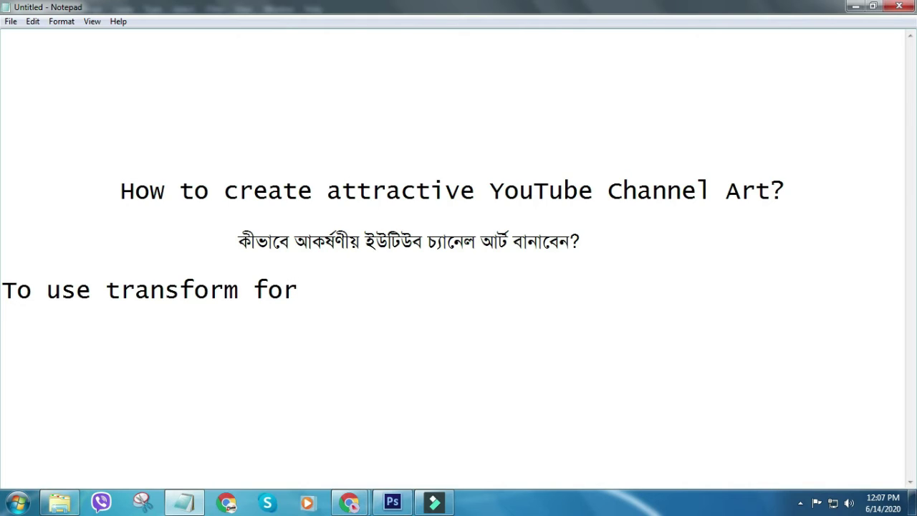
text( big )
text(size)
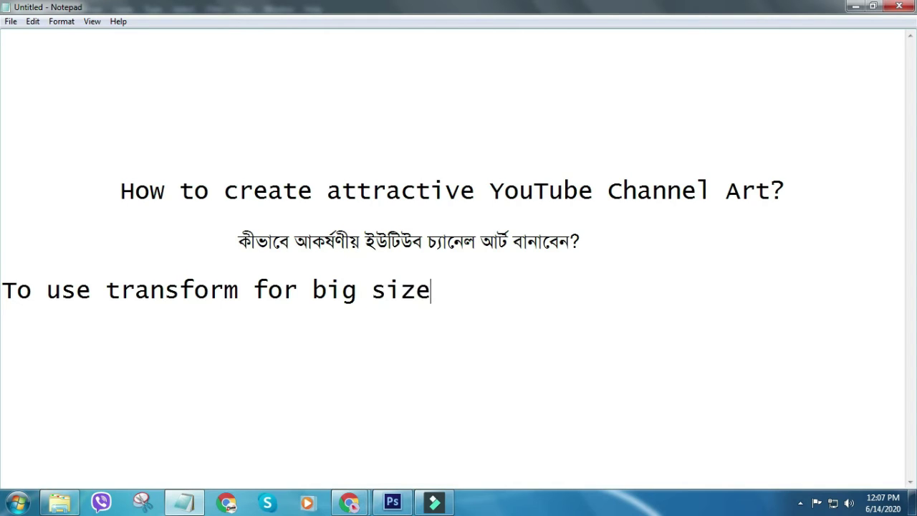
text( or use)
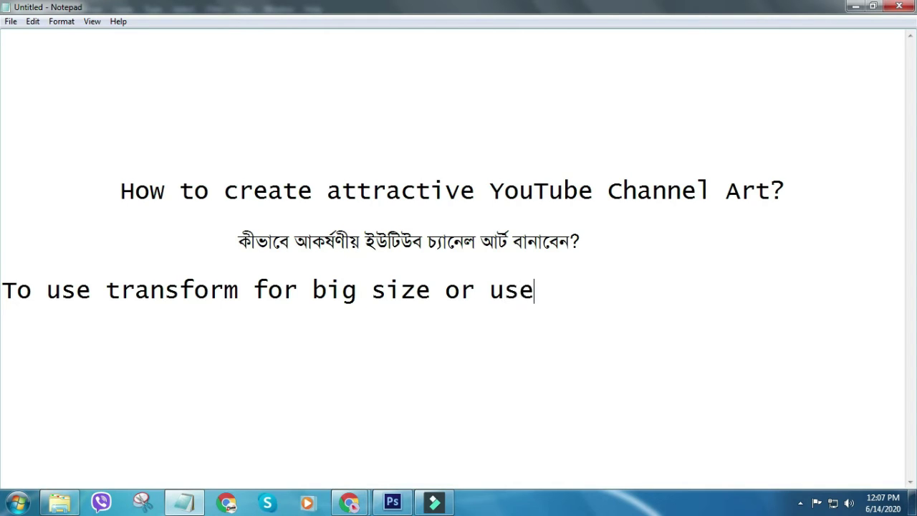
text( cort)
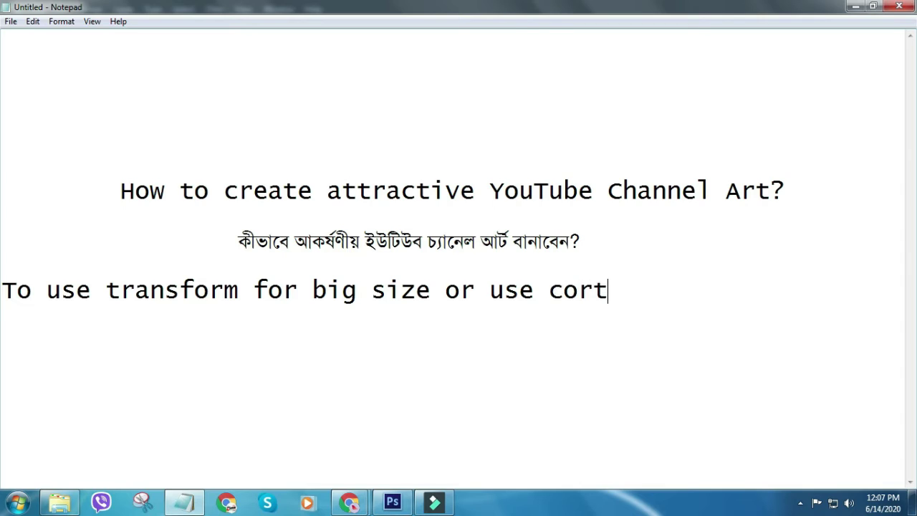
key(BackSpace)
key(BackSpace)
key(BackSpace)
text(t)
text(rl+)
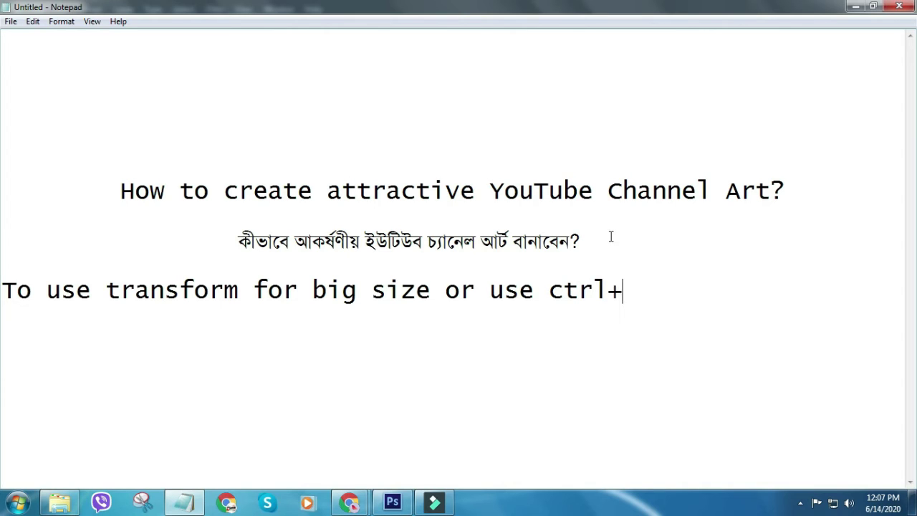
text(T)
Highlight the whole tip line, then deselect it.
drag(6, 290, 355, 296)
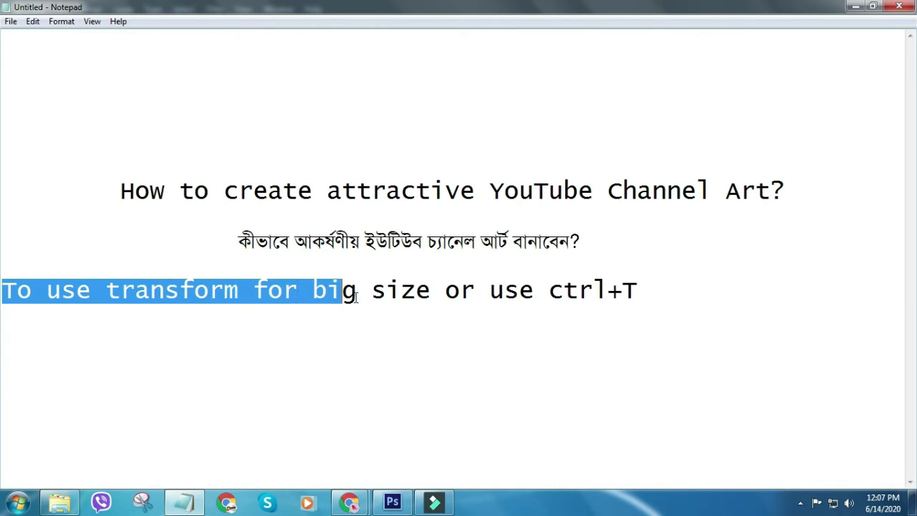
drag(355, 296, 647, 290)
click(649, 290)
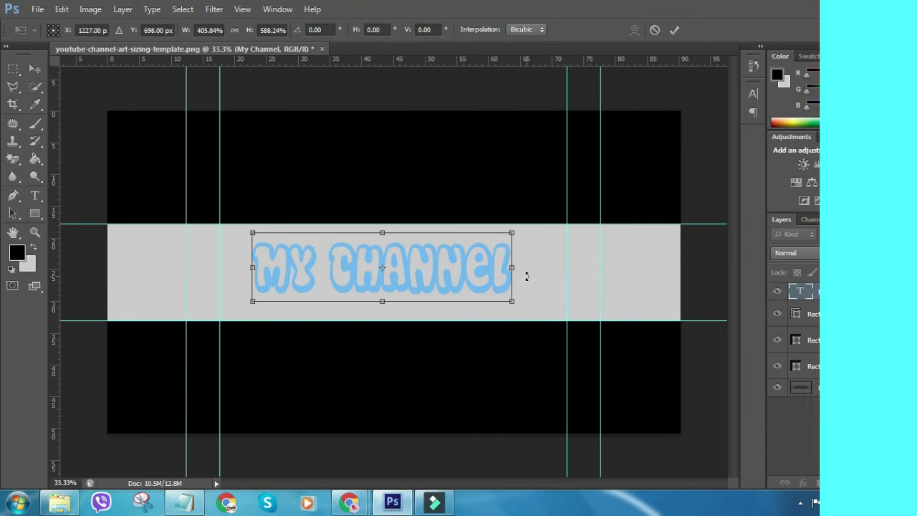
Commit the enlarged My Channel text, nudge it slightly down-left, and select its letters with the Type tool.
key(Return)
click(438, 257)
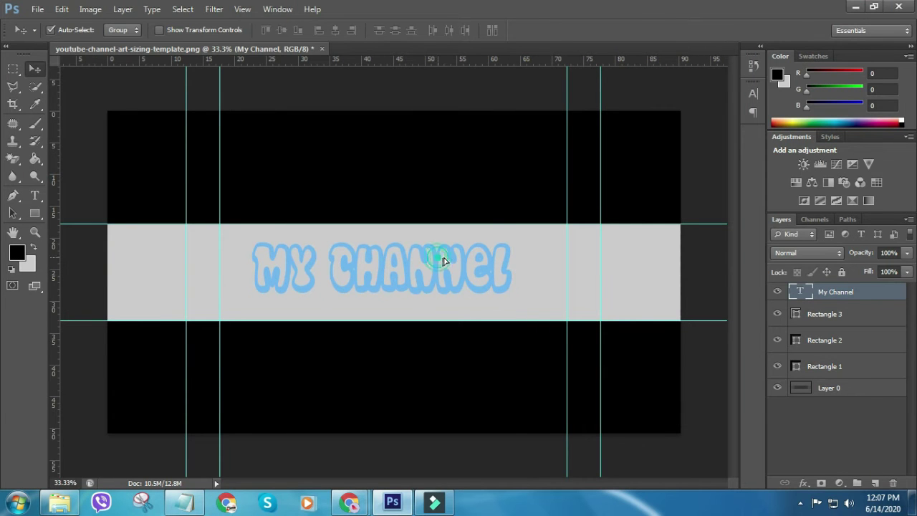
drag(443, 258, 439, 259)
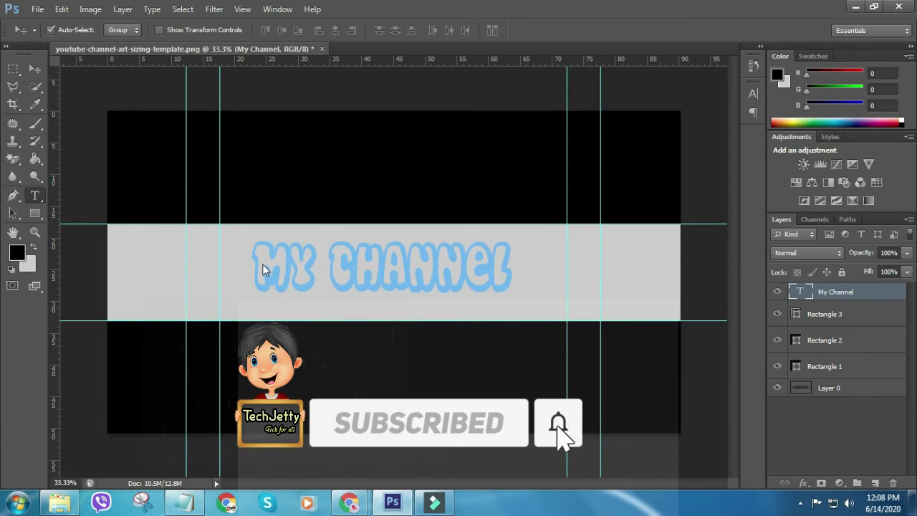
click(35, 195)
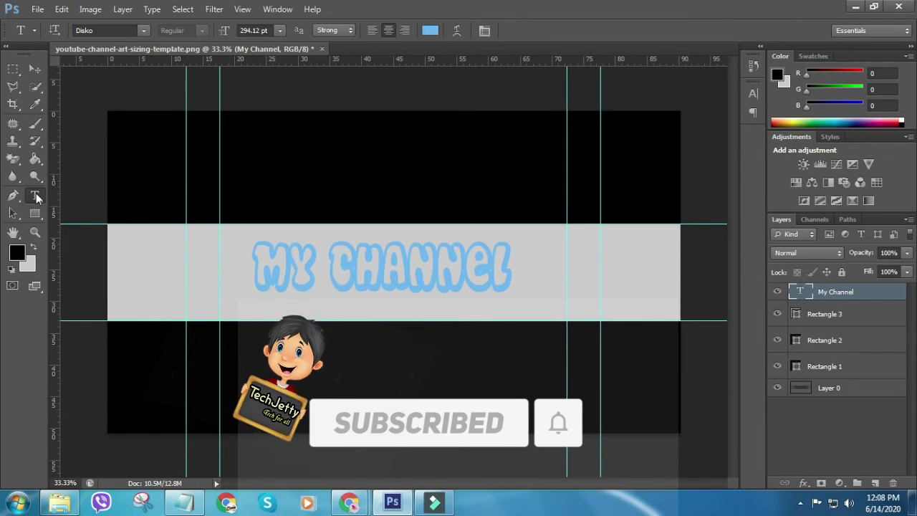
drag(255, 265, 511, 265)
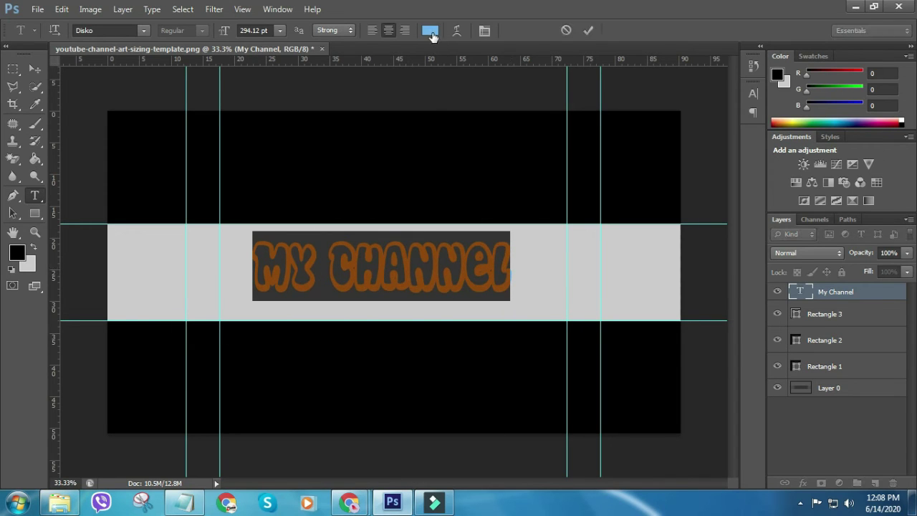
Try several blue, magenta and pink shades for the My Channel text colour.
click(430, 30)
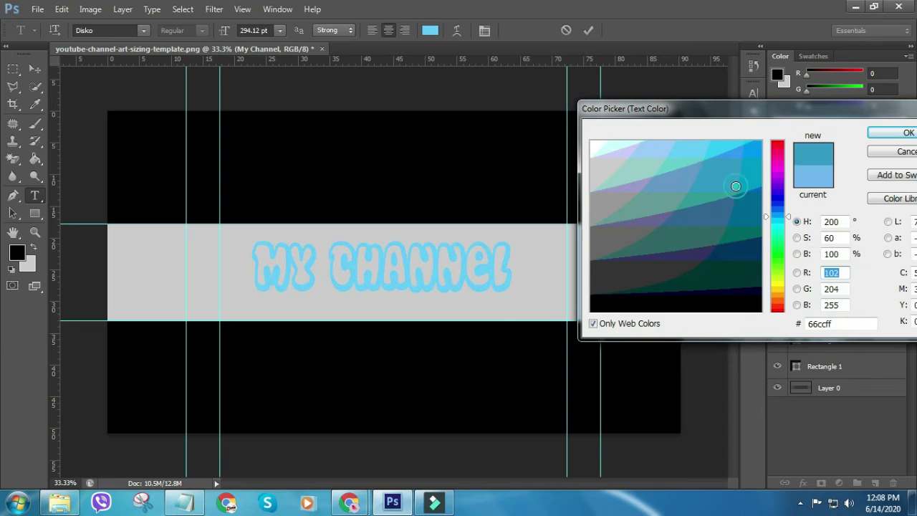
click(730, 141)
click(741, 154)
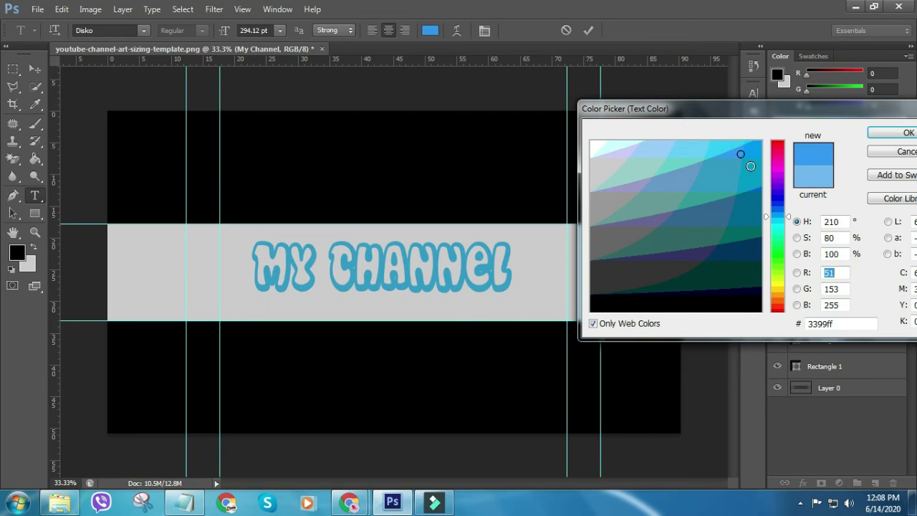
click(750, 166)
click(745, 148)
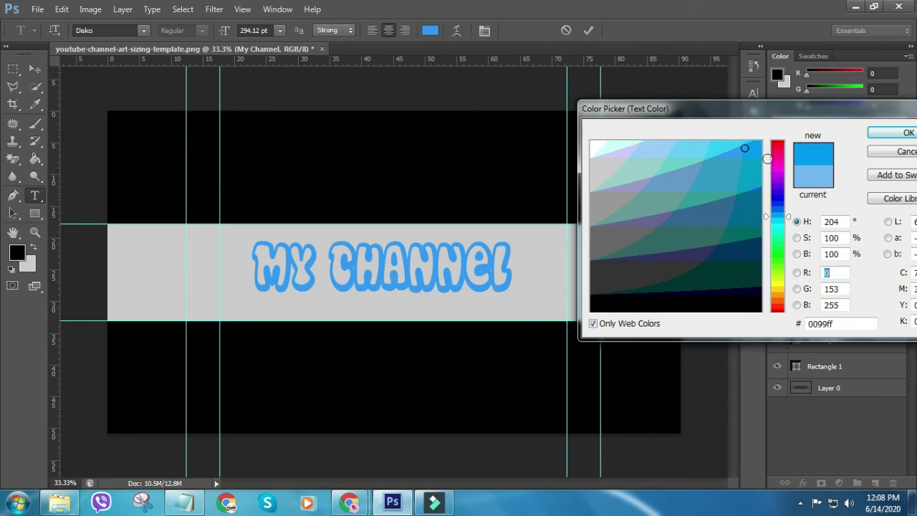
click(774, 158)
click(705, 159)
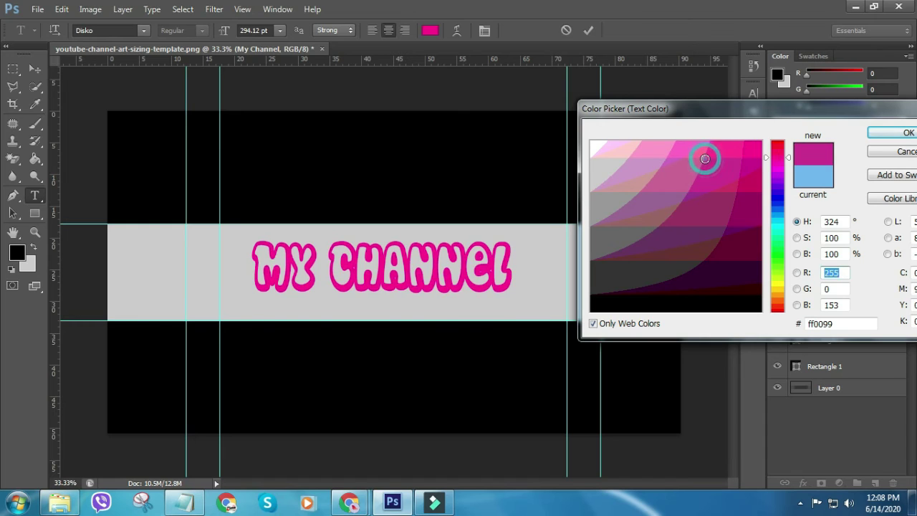
click(687, 182)
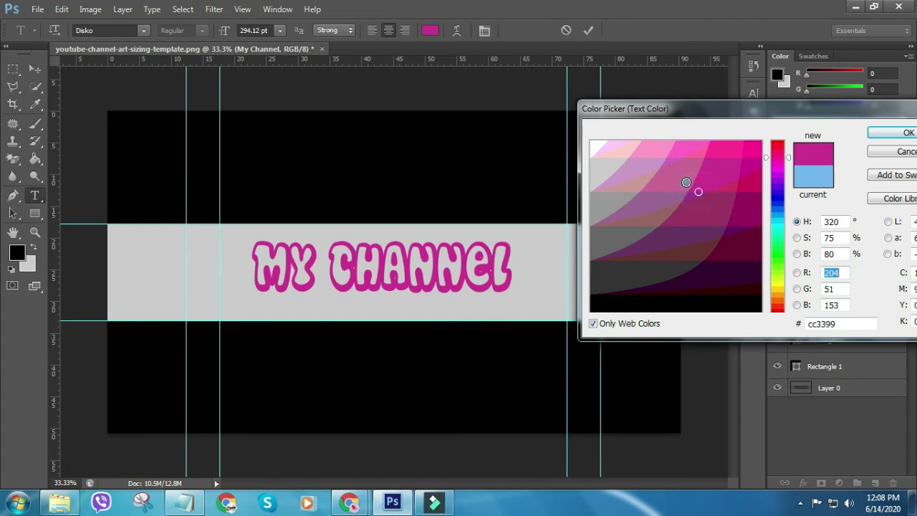
click(687, 182)
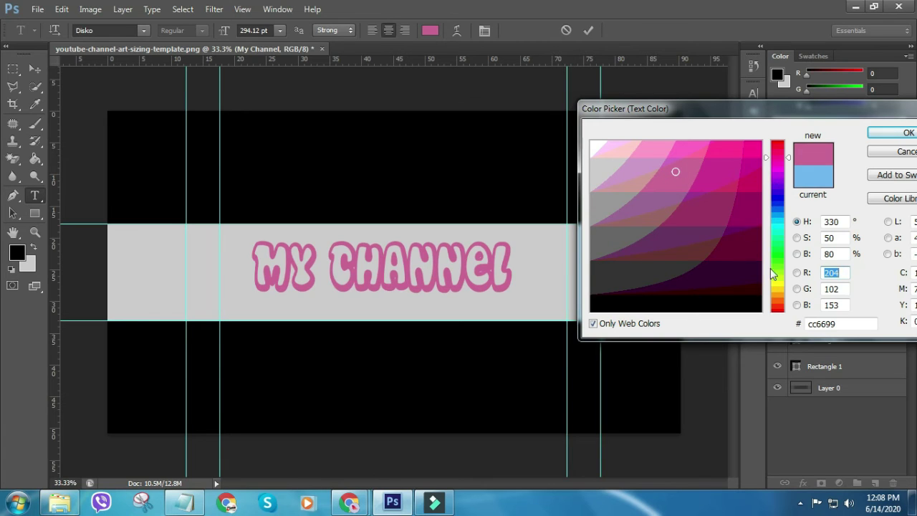
Settle on purple 9966cc for the text and apply it.
click(777, 284)
click(674, 185)
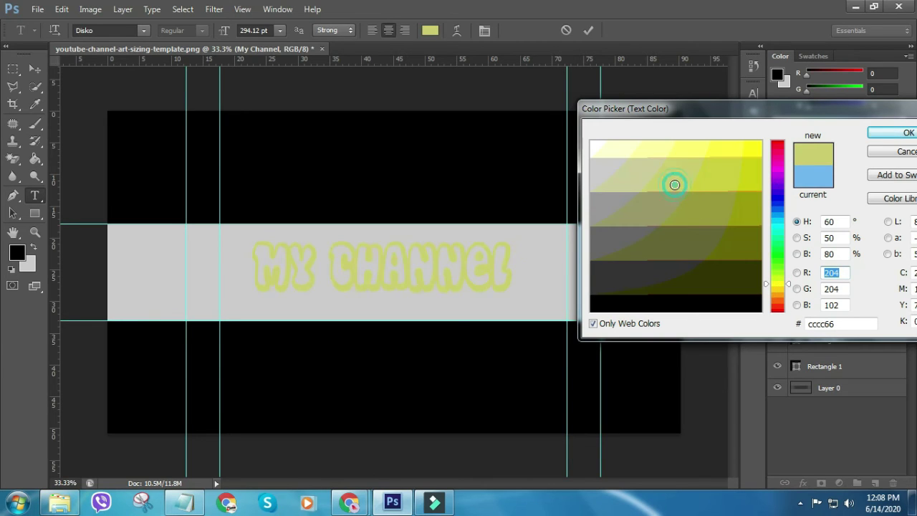
click(778, 166)
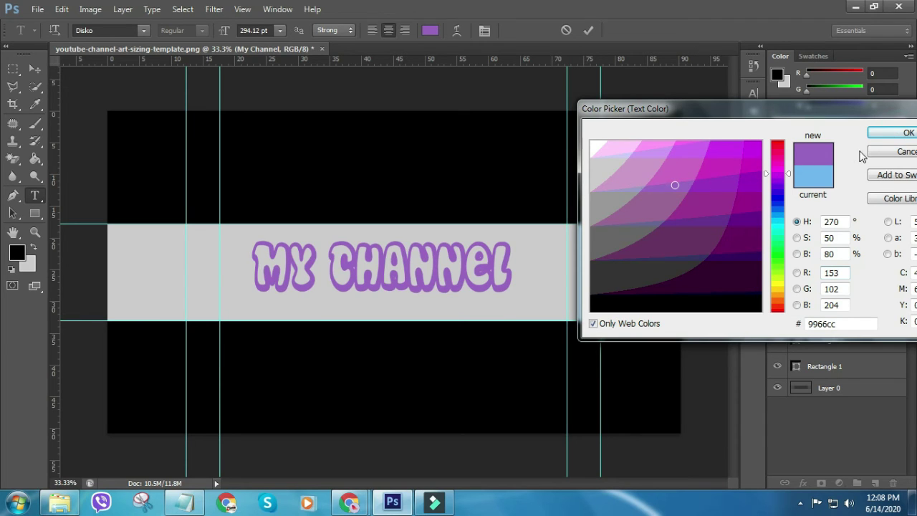
click(892, 133)
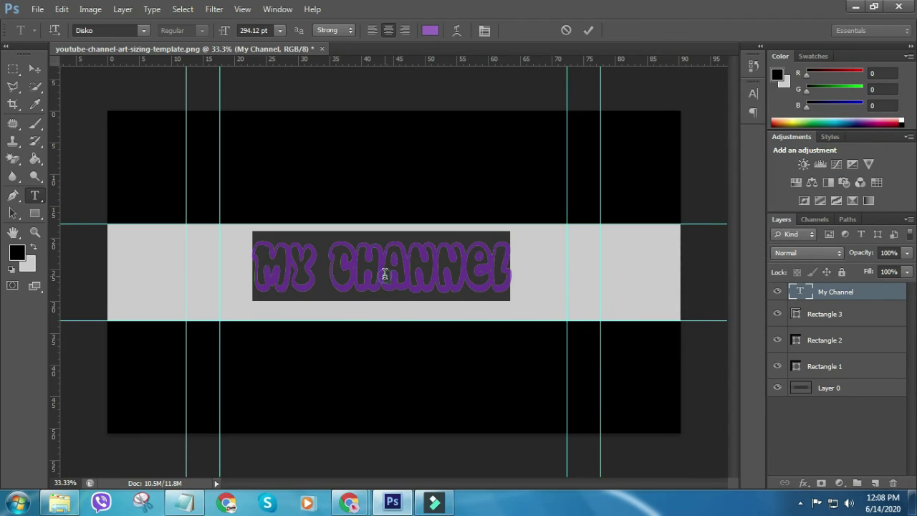
click(382, 277)
Open the Blending Options layer style window for the My Channel text layer.
click(35, 69)
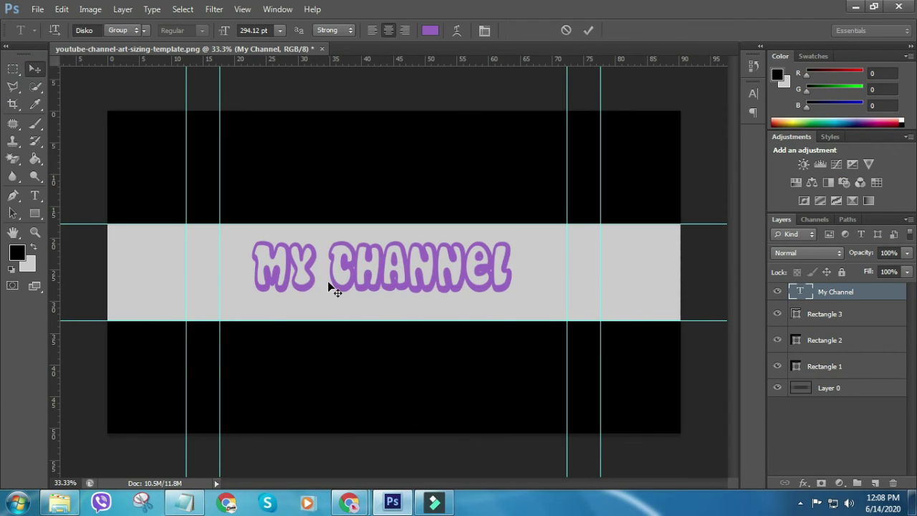
right_click(804, 290)
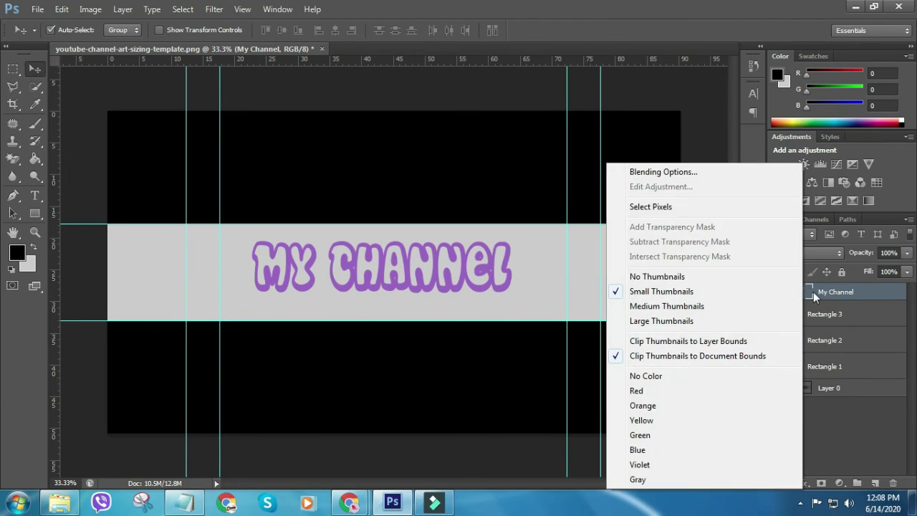
click(680, 174)
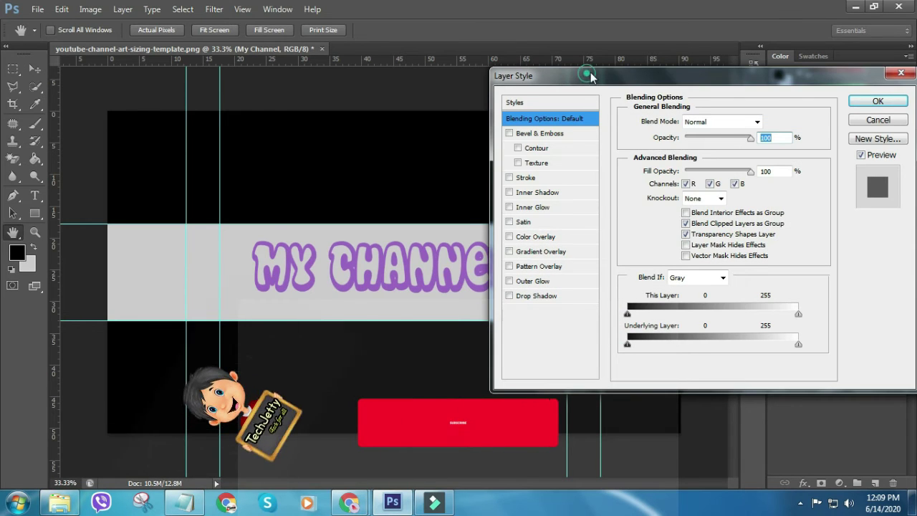
drag(587, 87, 609, 67)
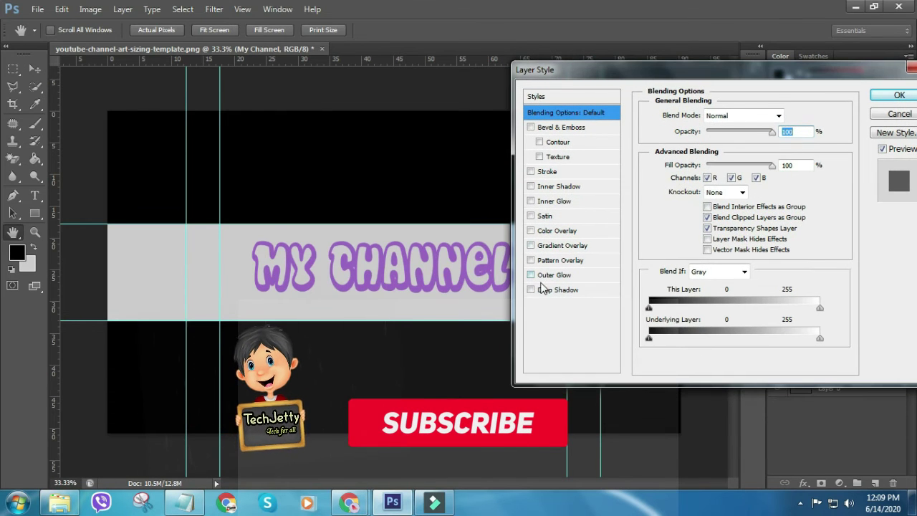
Add a minimum-size light grey (cccccc) stroke around the text.
click(547, 172)
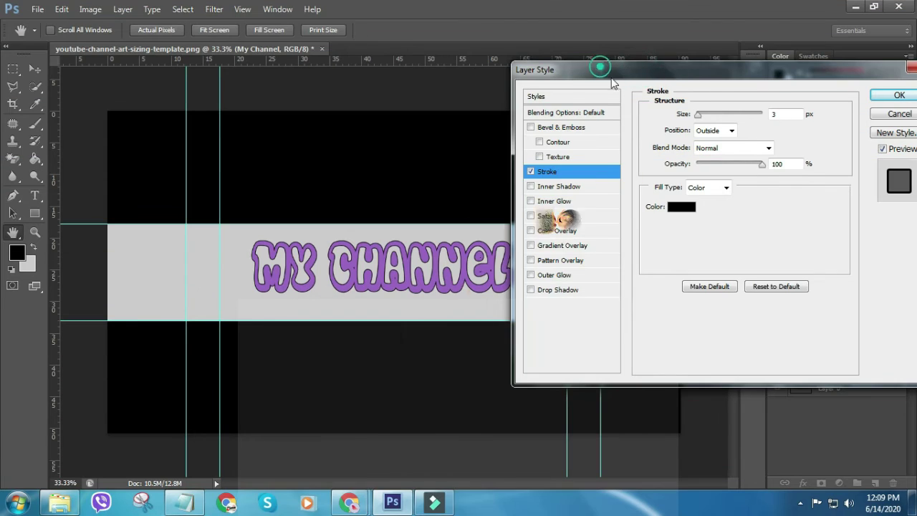
drag(600, 66, 687, 69)
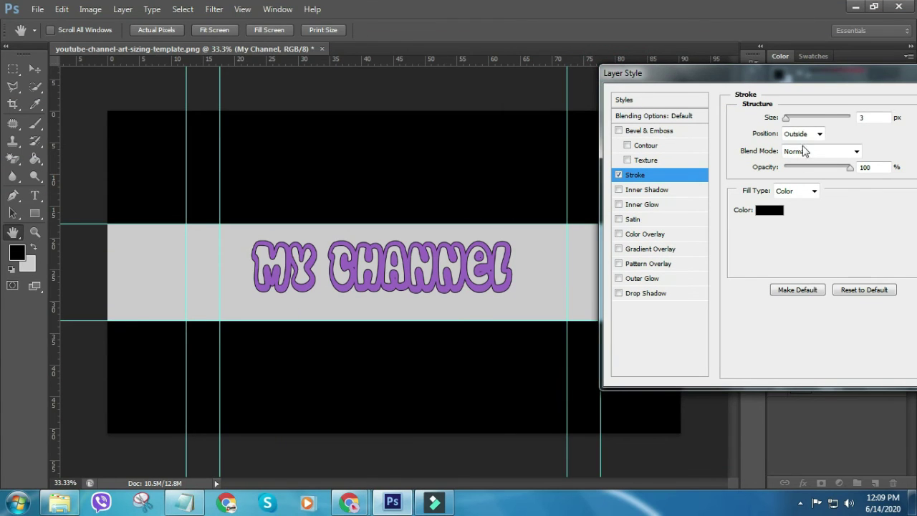
drag(788, 118, 785, 122)
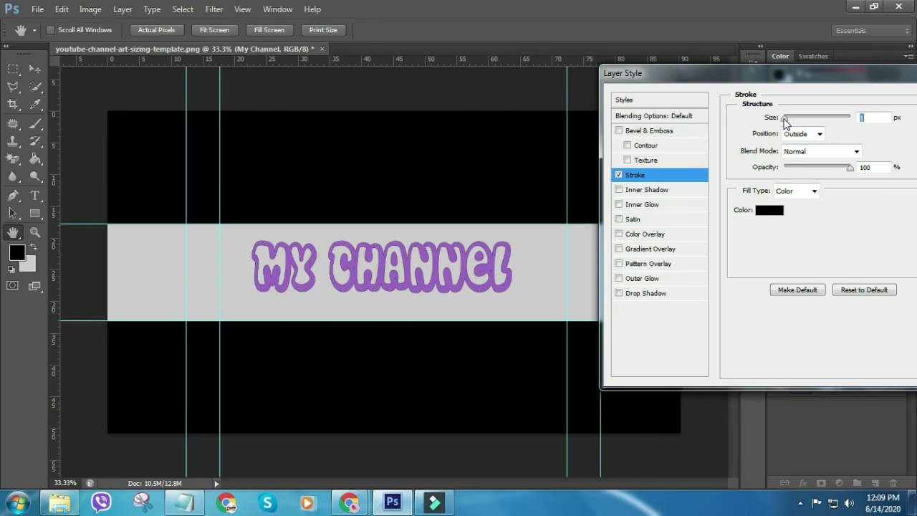
click(769, 211)
click(662, 178)
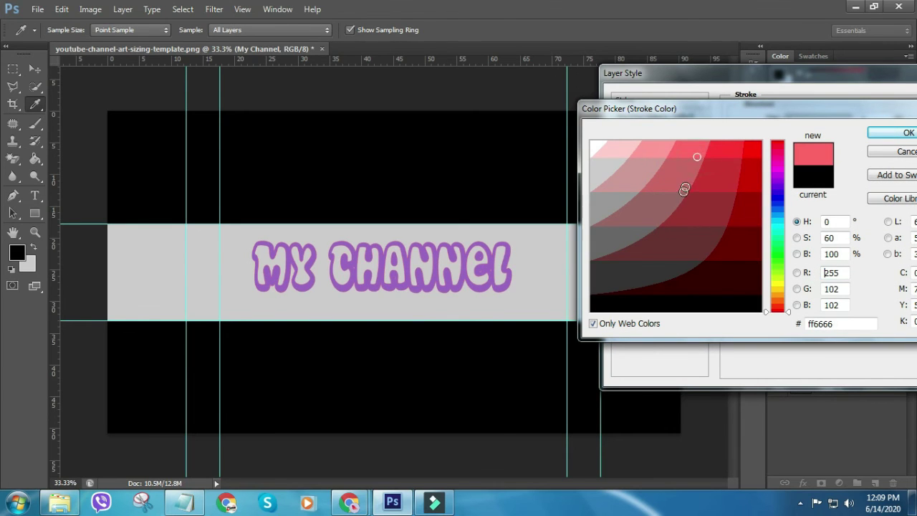
mouse_move(684, 189)
mouse_down()
mouse_move(727, 208)
mouse_move(751, 194)
mouse_move(757, 284)
mouse_move(714, 294)
mouse_up()
click(665, 228)
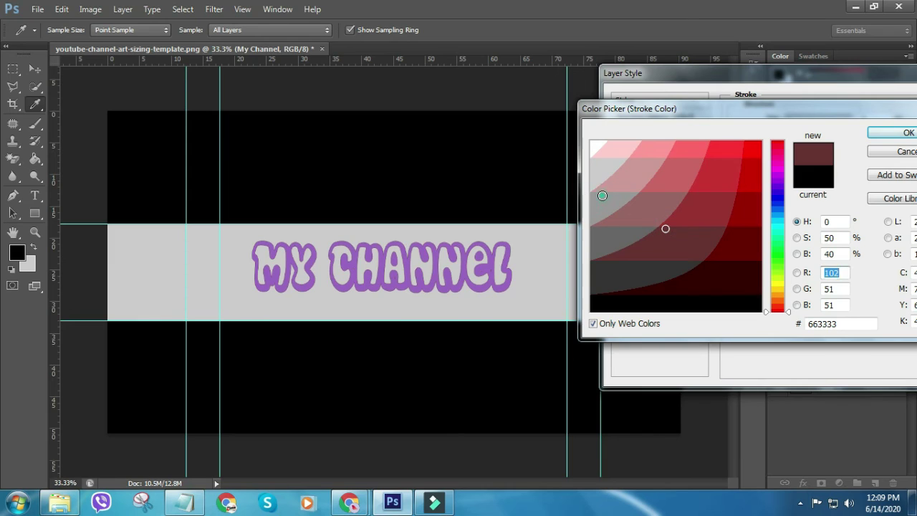
click(602, 195)
click(603, 178)
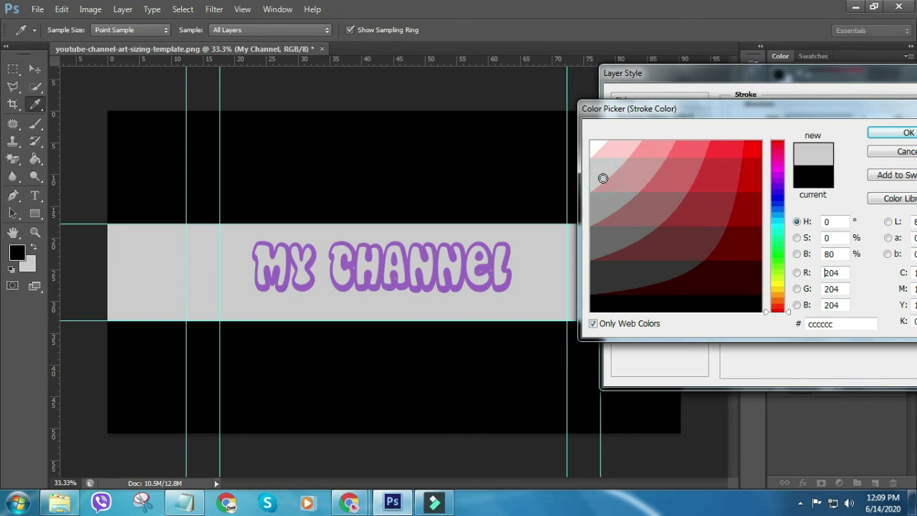
click(889, 133)
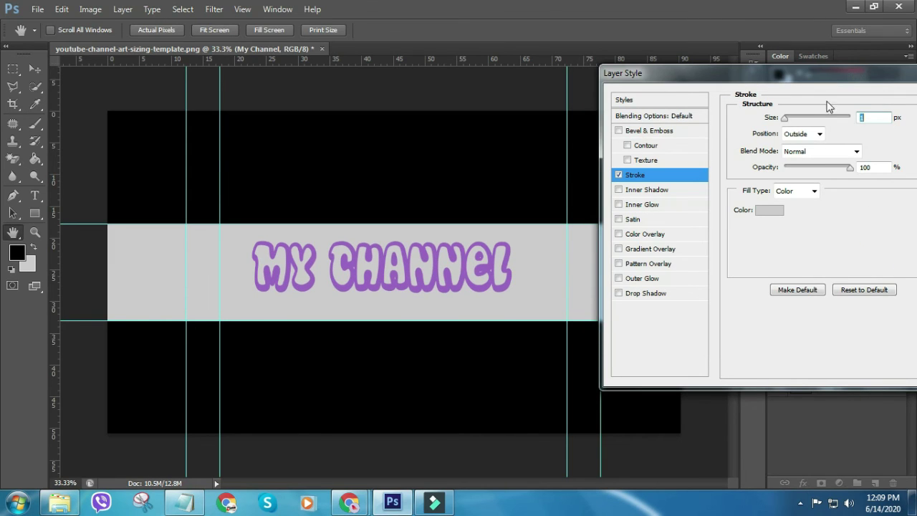
Add a lower-opacity drop shadow and an inner shadow, then apply the styles.
click(632, 294)
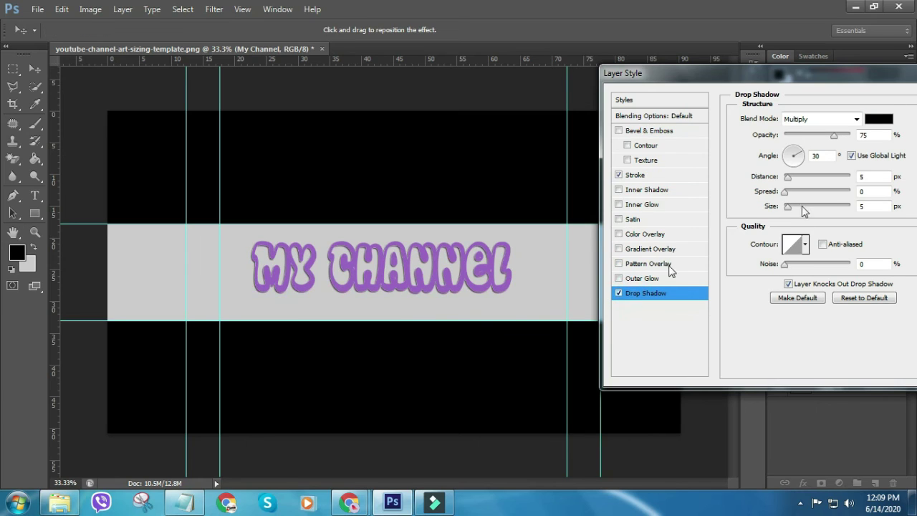
drag(815, 142, 794, 143)
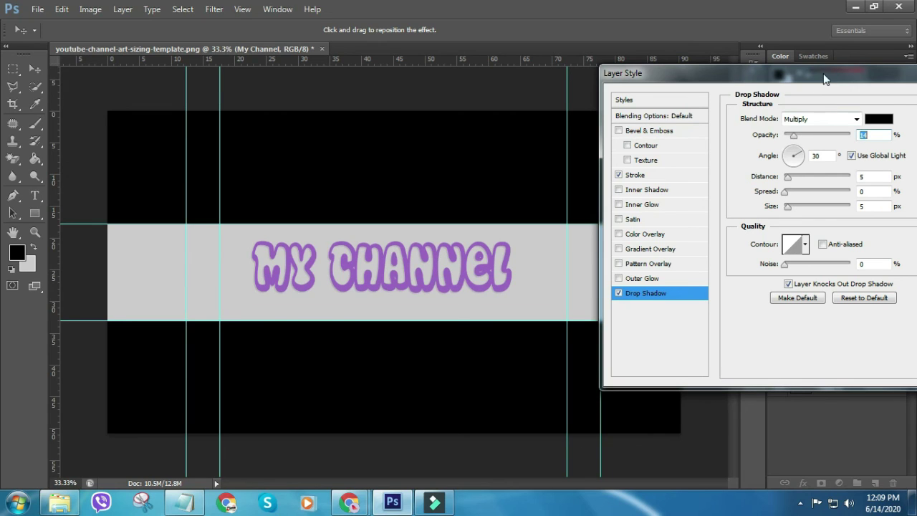
click(649, 190)
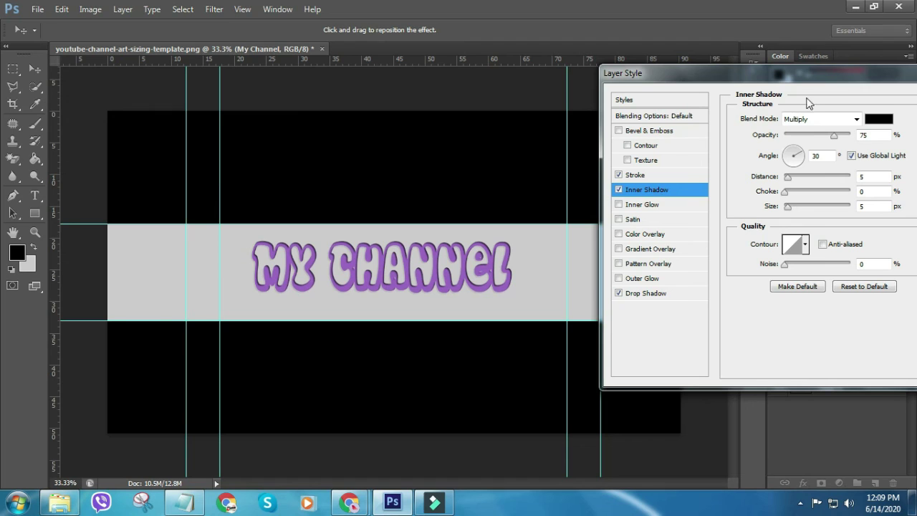
drag(800, 84, 674, 110)
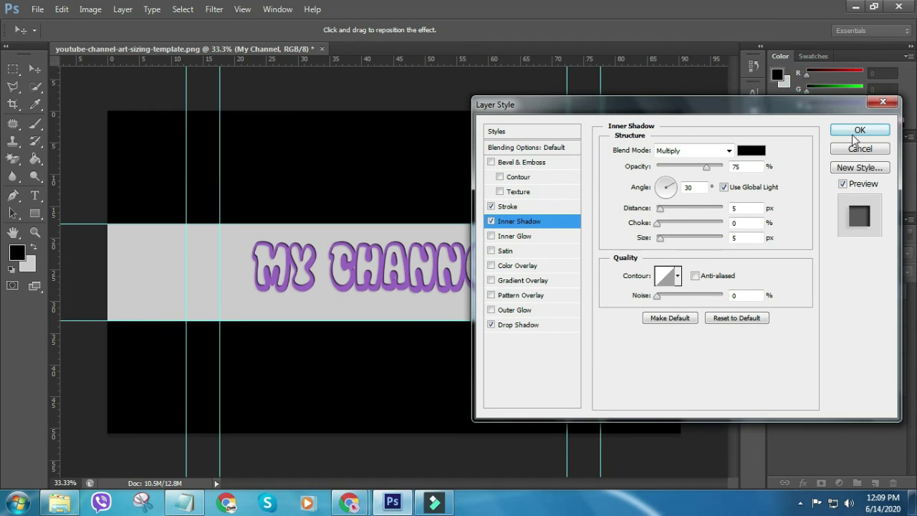
click(859, 130)
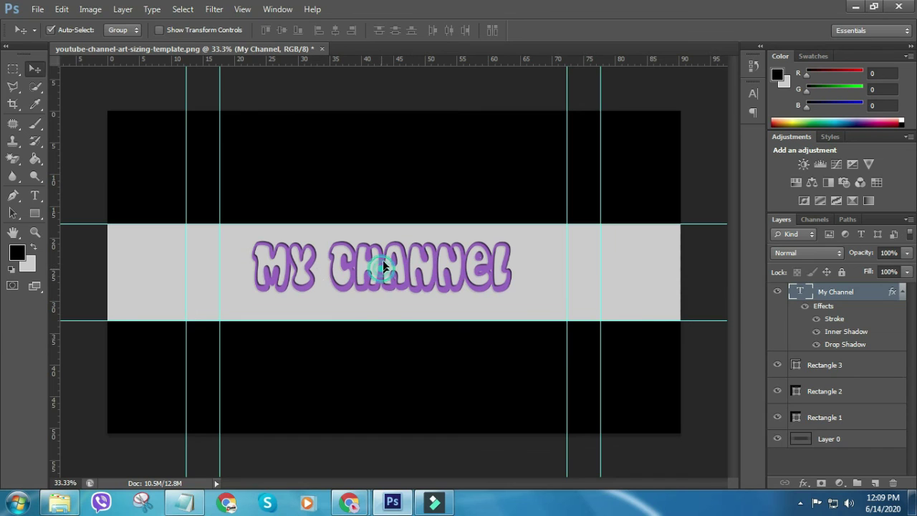
Nudge the My Channel text about 0.21 cm right and 0.32 cm down on the grey strip.
drag(381, 268, 386, 267)
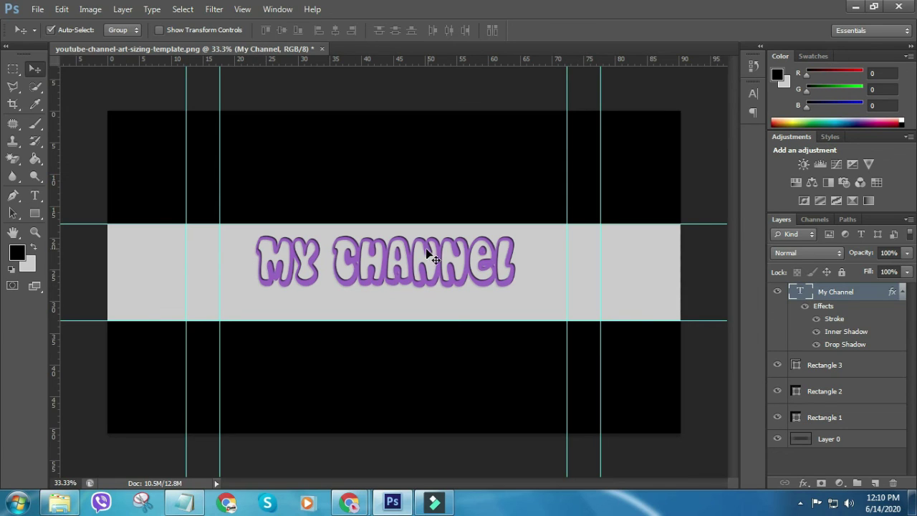
drag(411, 263, 416, 261)
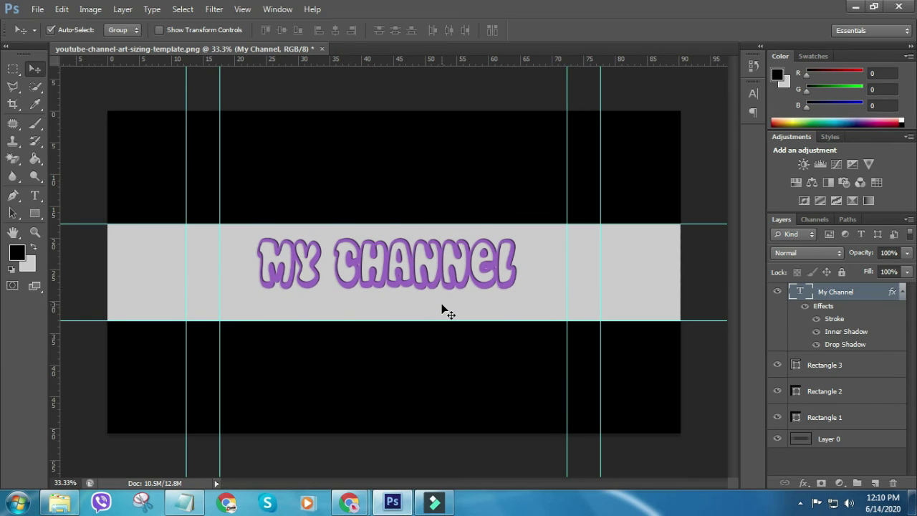